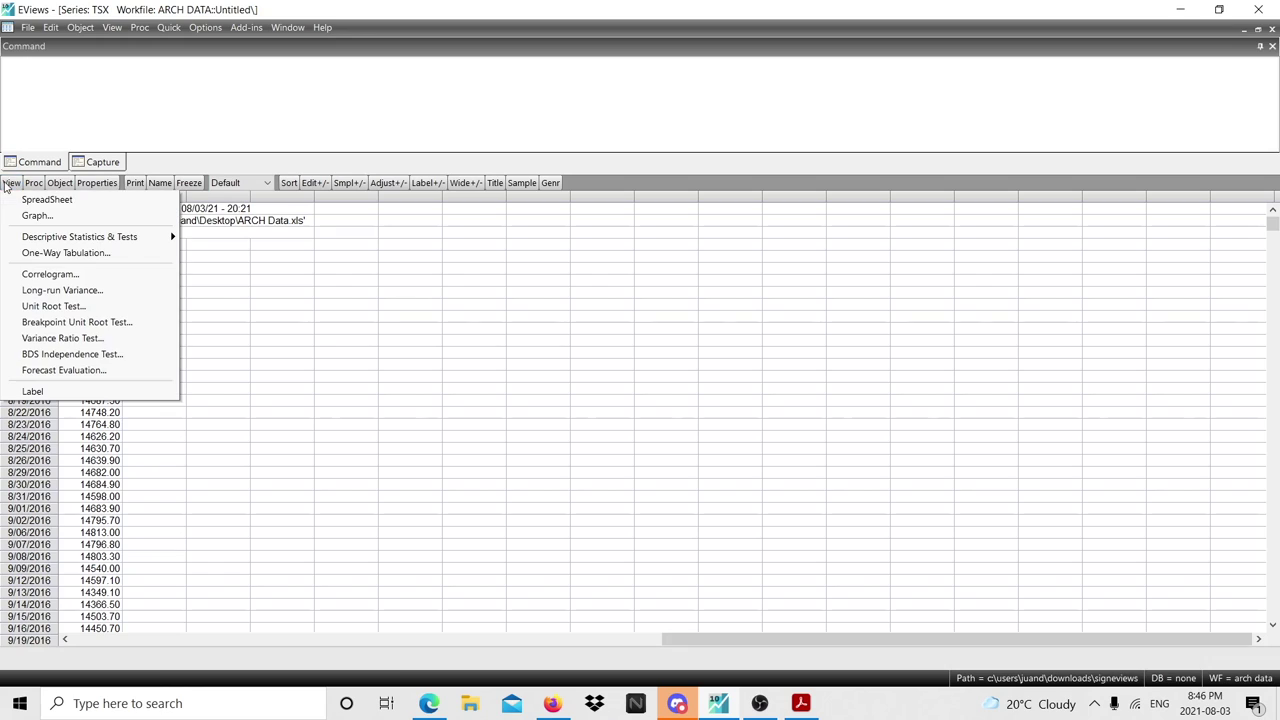
- Plot the TSX series as a basic Line & Symbol graph of the raw data
click(30, 216)
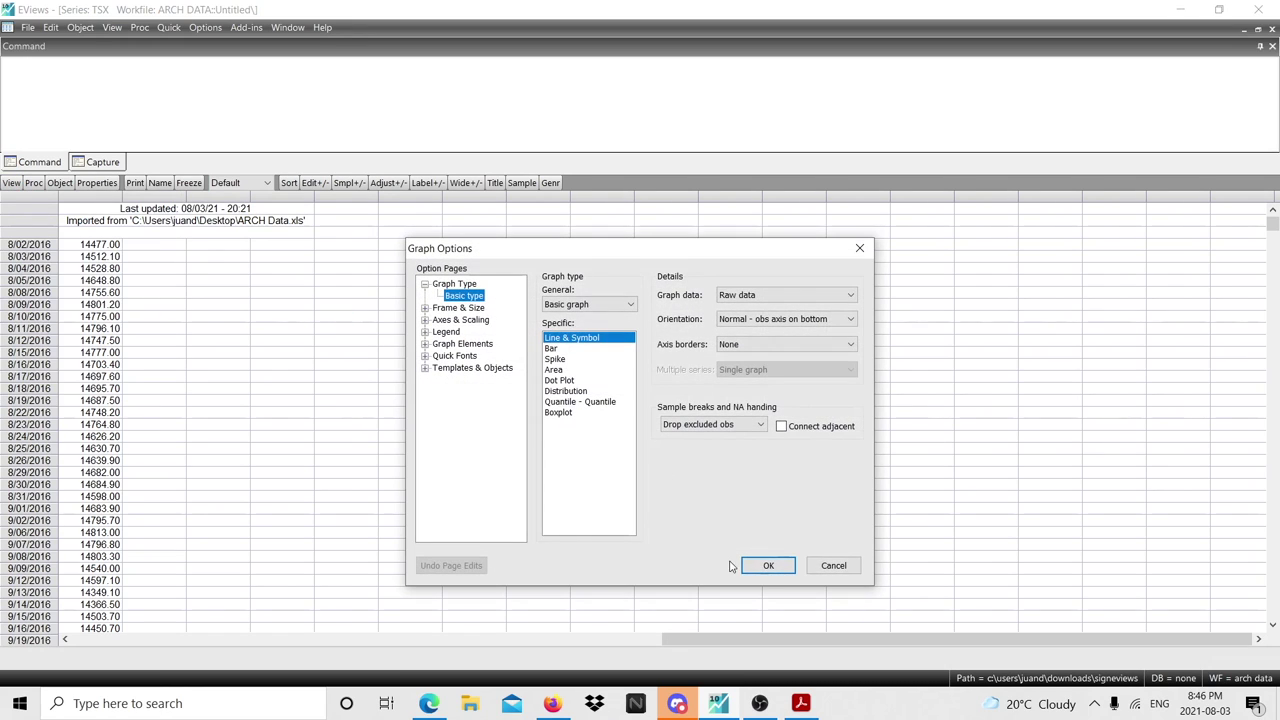
click(756, 562)
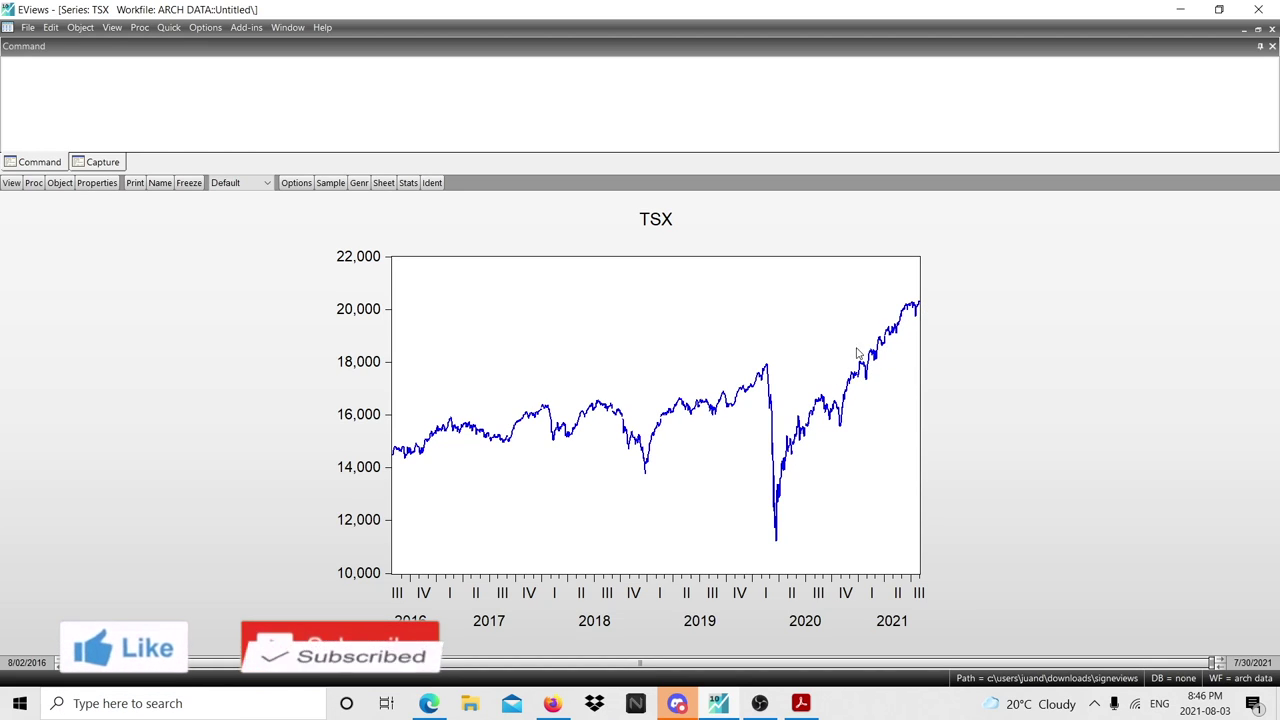
- Run an Augmented Dickey-Fuller unit root test on TSX at level with trend and intercept, and check the trend and test statistic probabilities
click(12, 183)
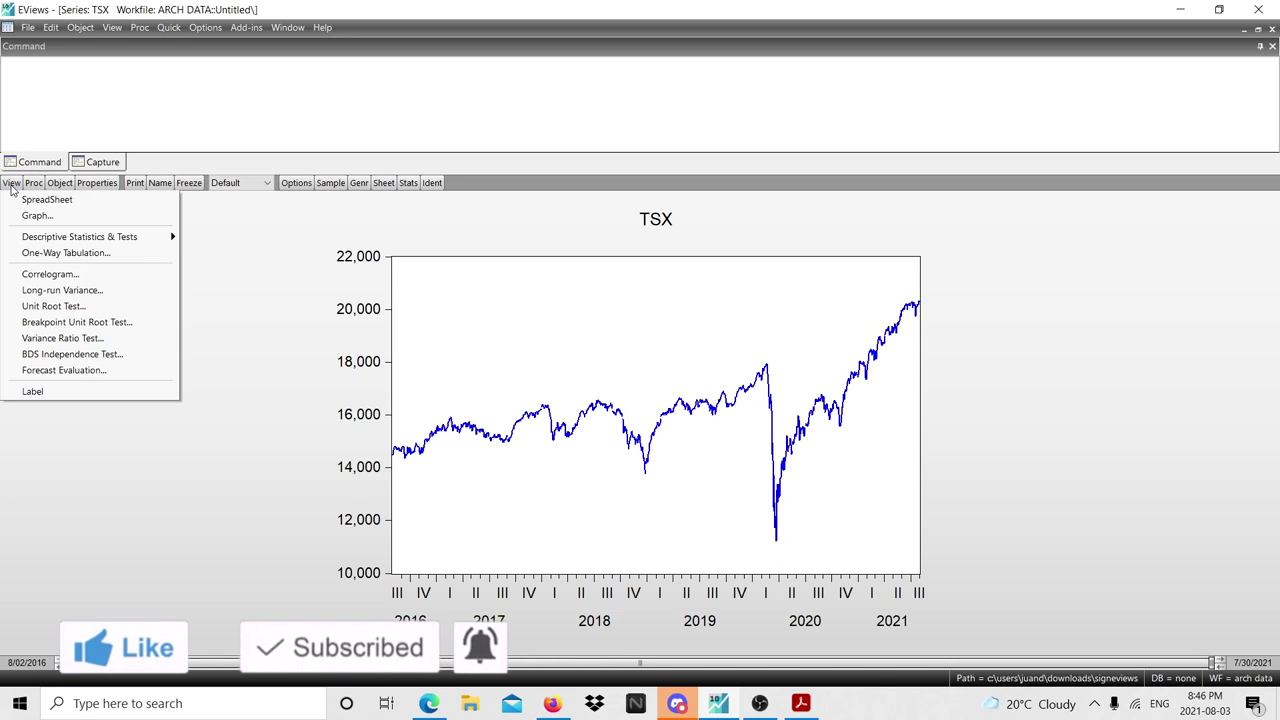
click(60, 306)
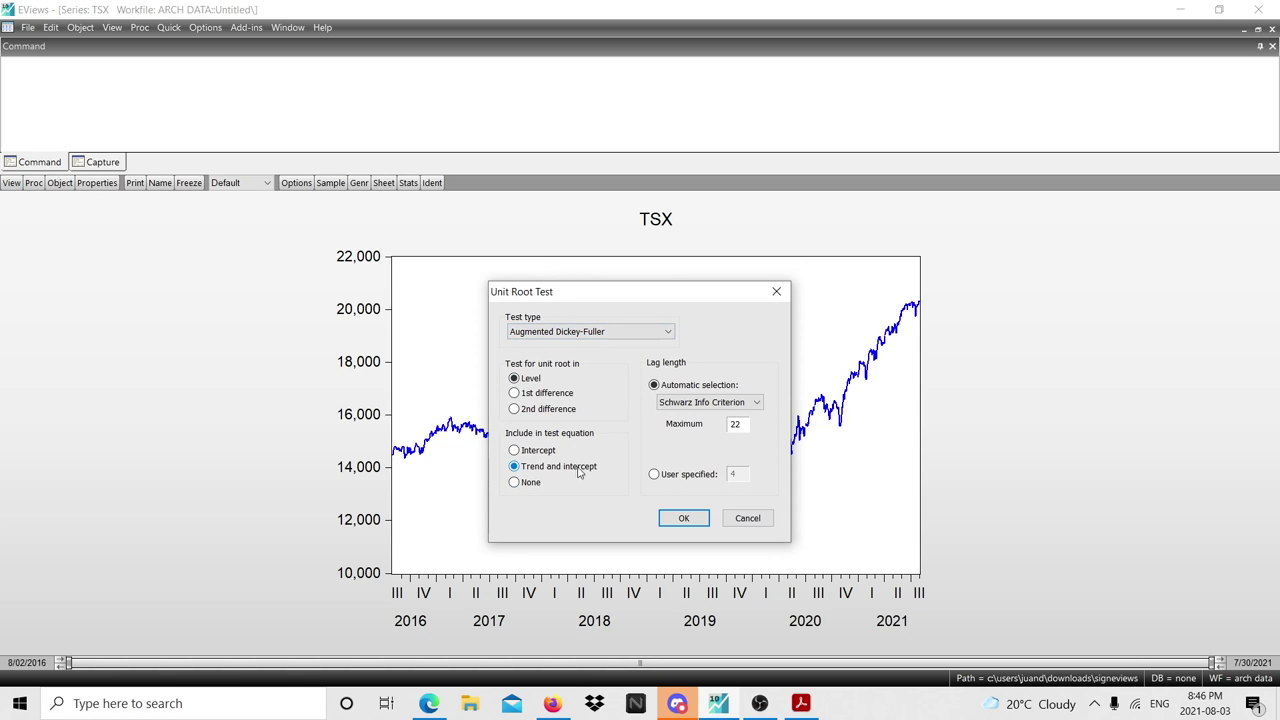
click(684, 518)
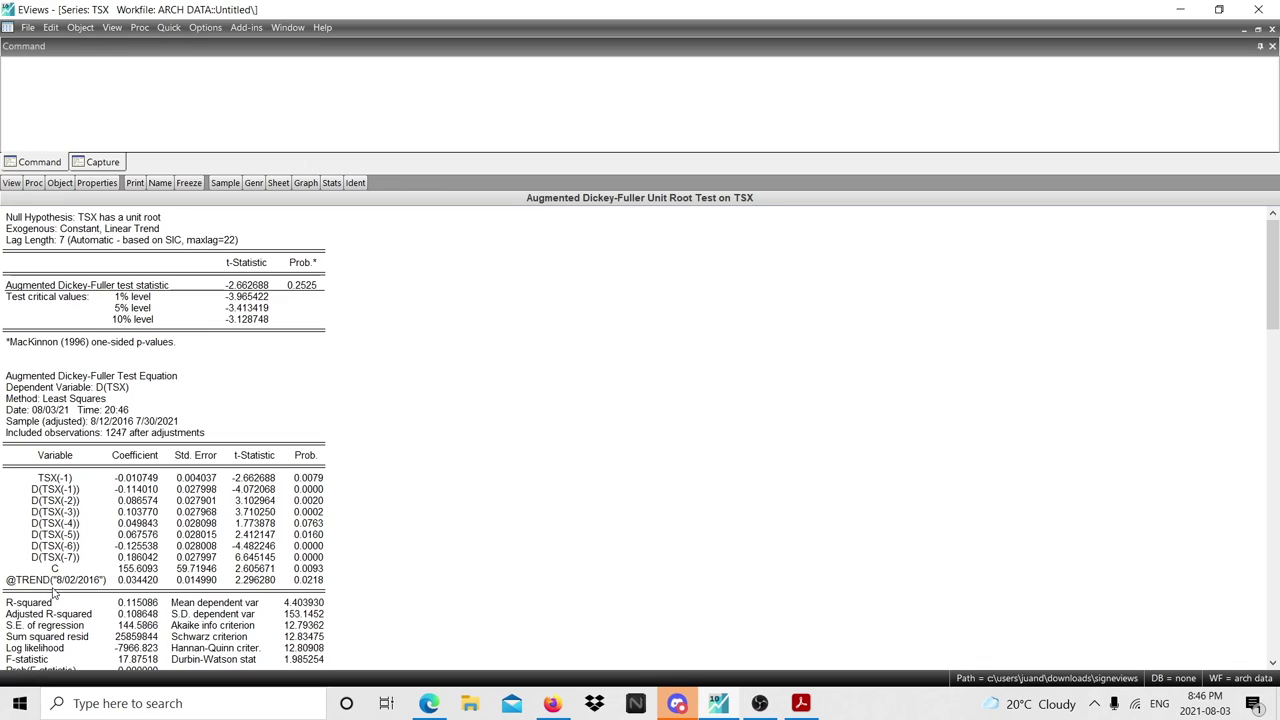
click(316, 572)
click(316, 582)
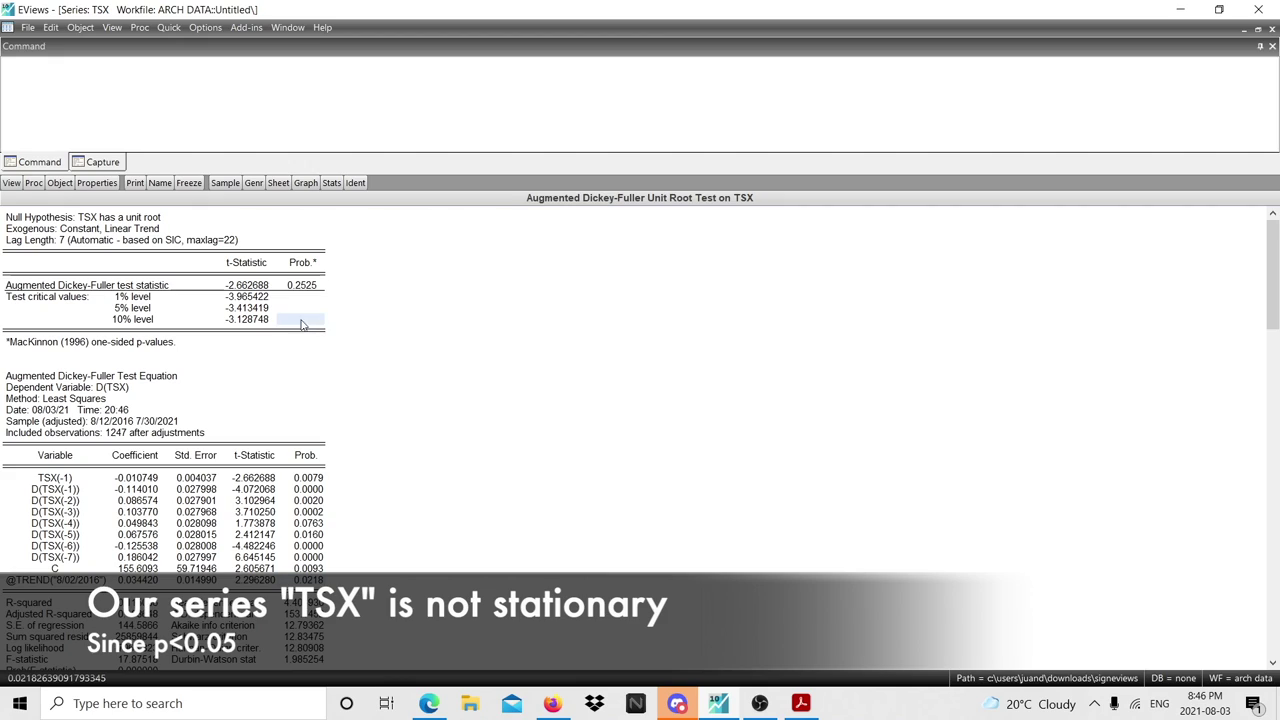
click(20, 285)
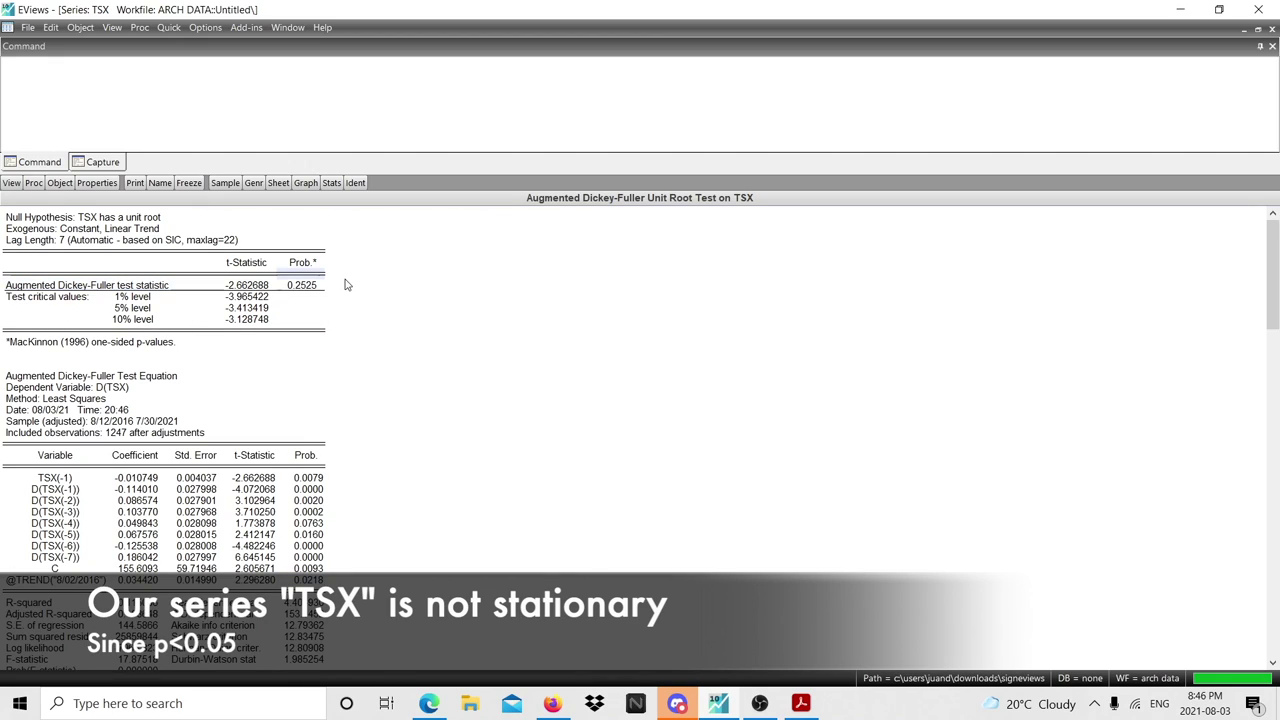
drag(40, 288, 300, 288)
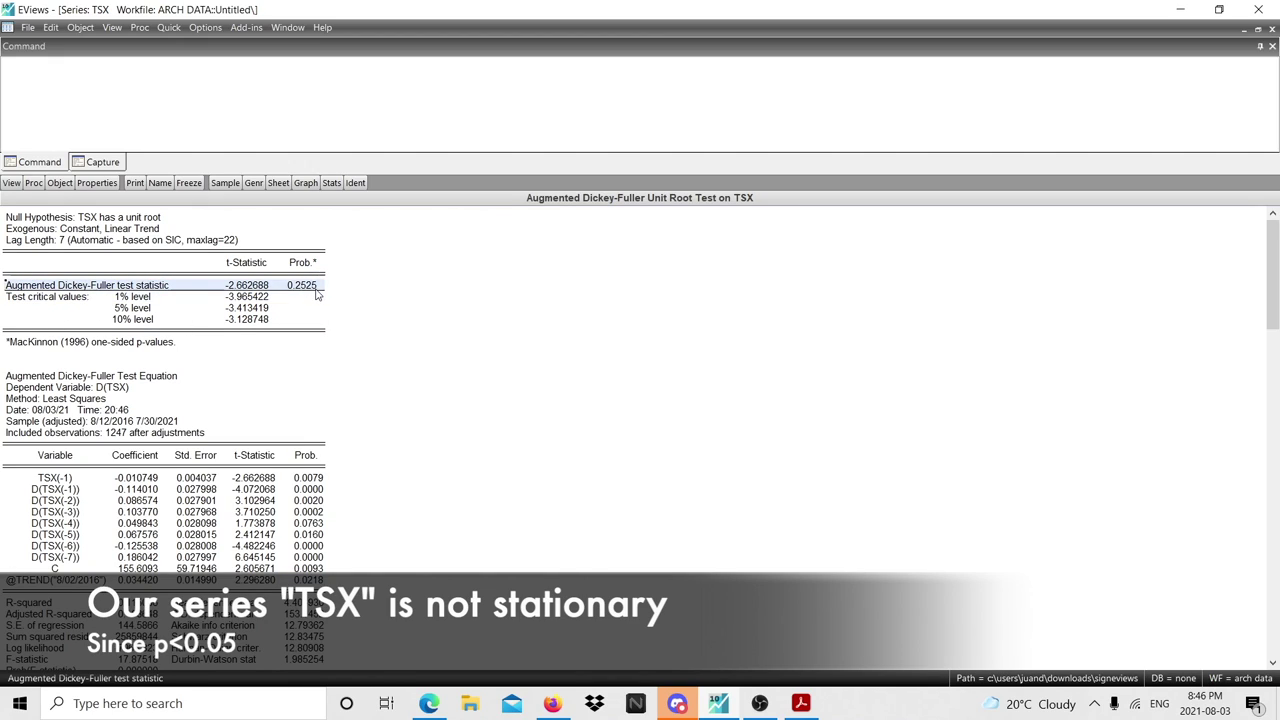
click(290, 288)
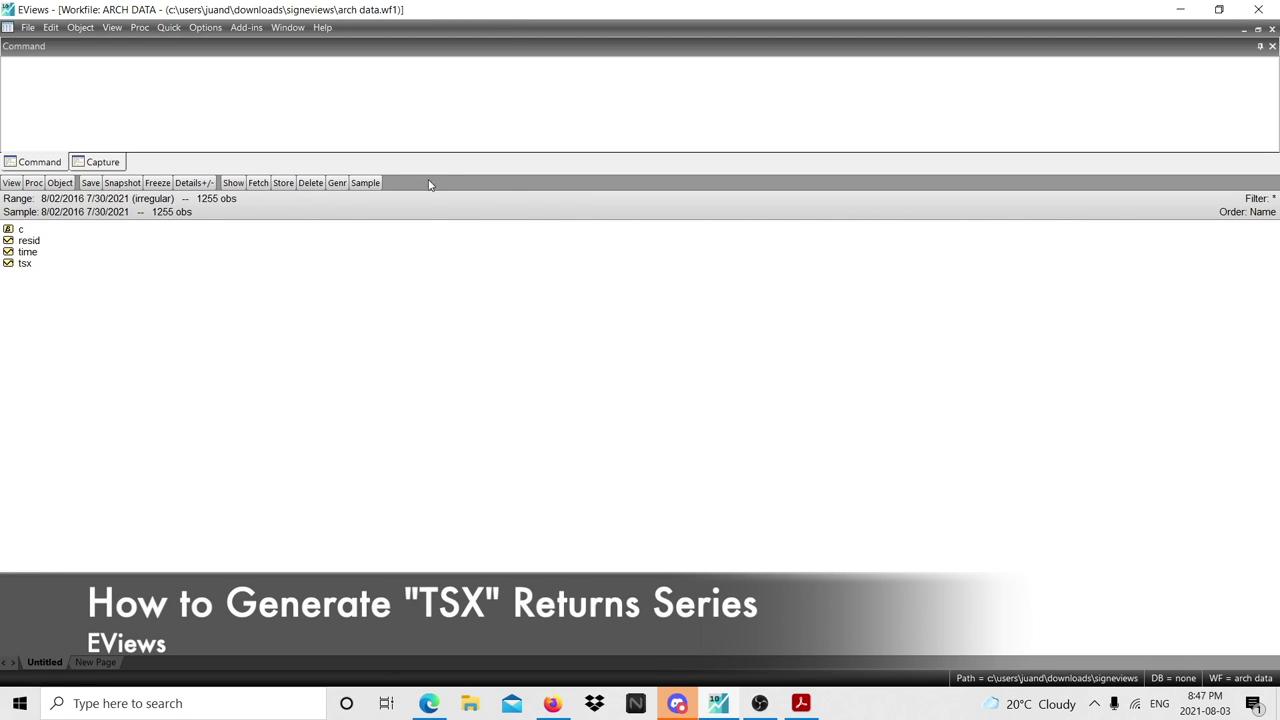
- Generate a returns series from the equation returns=dlog(tsx) over the sample 8/02/2016 7/30/2021
click(337, 183)
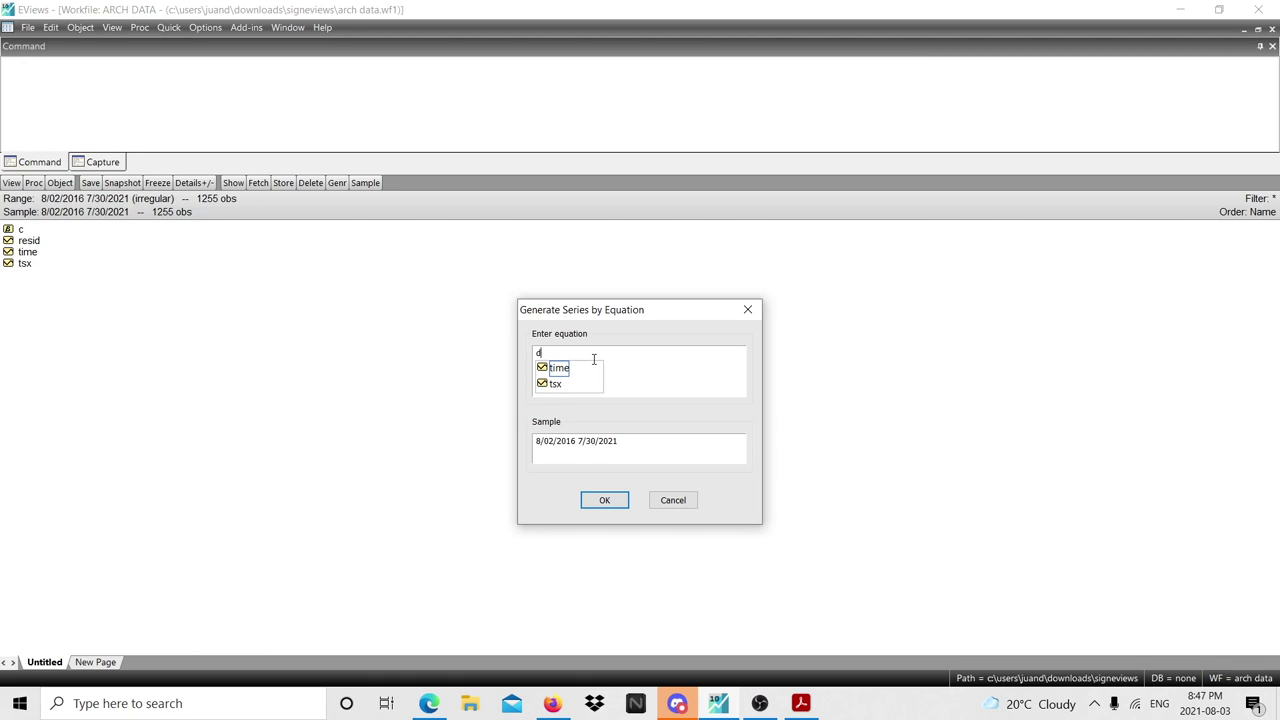
key(BackSpace)
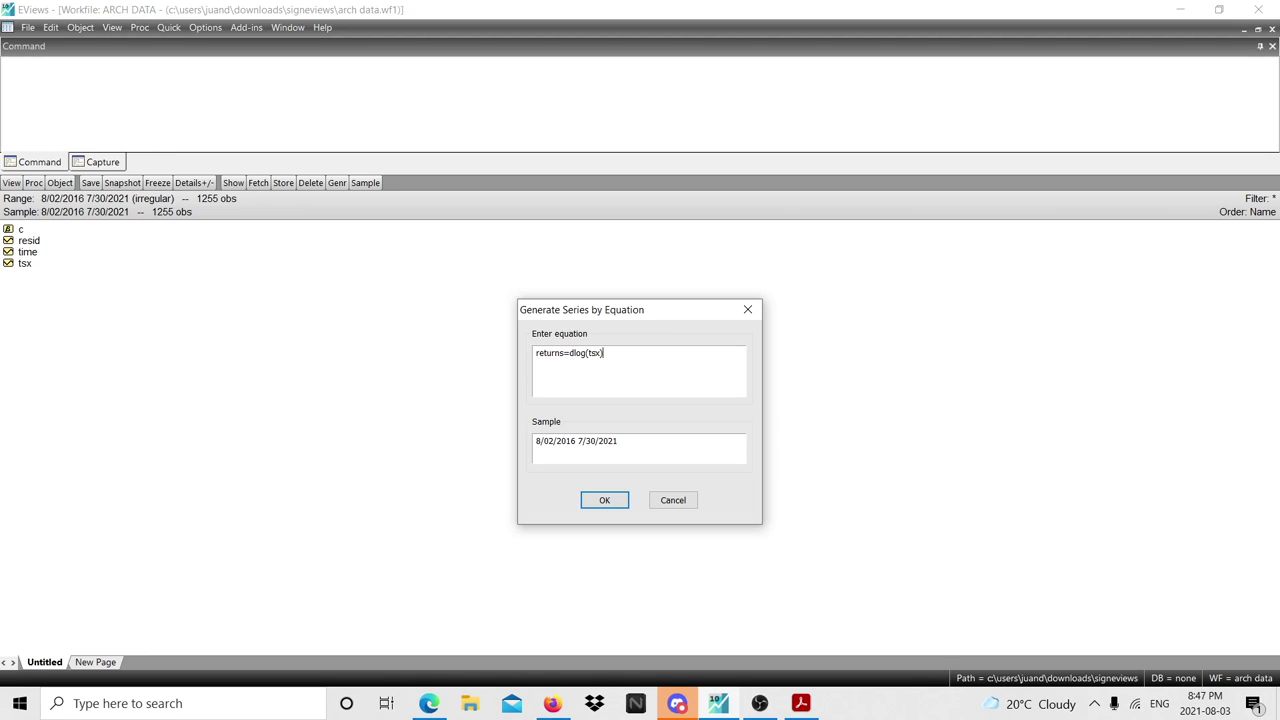
key(Return)
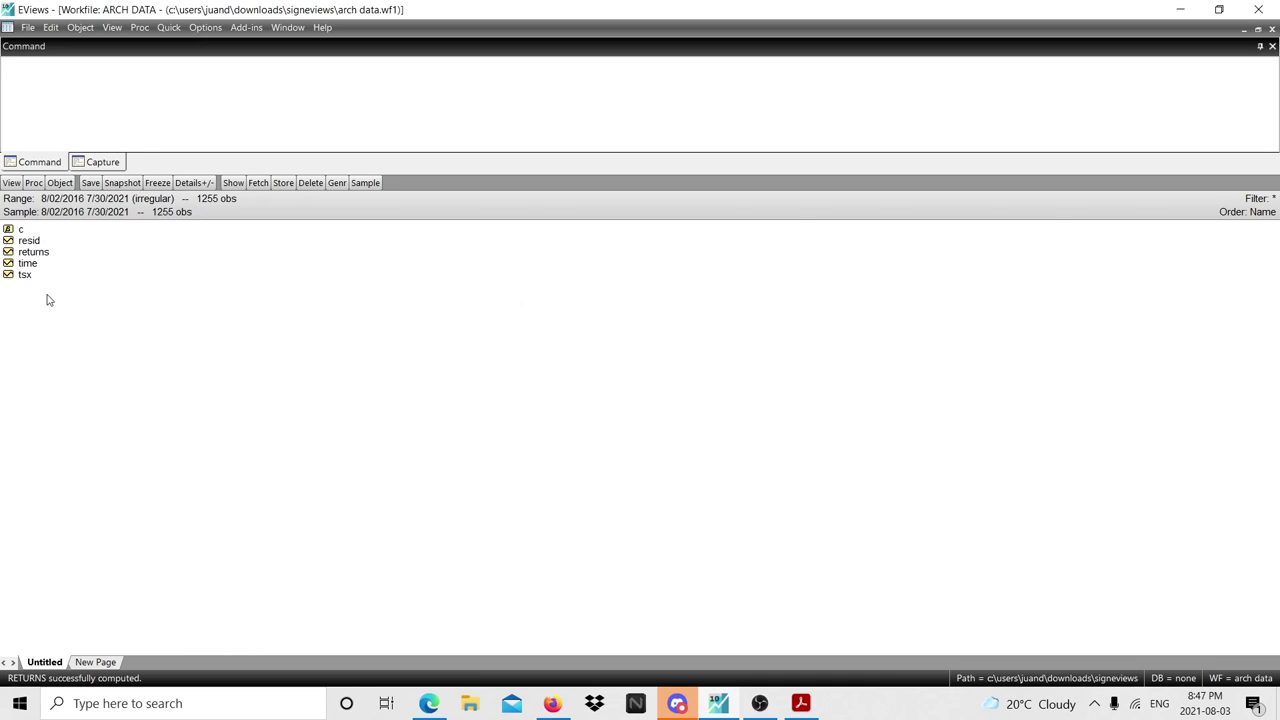
click(78, 310)
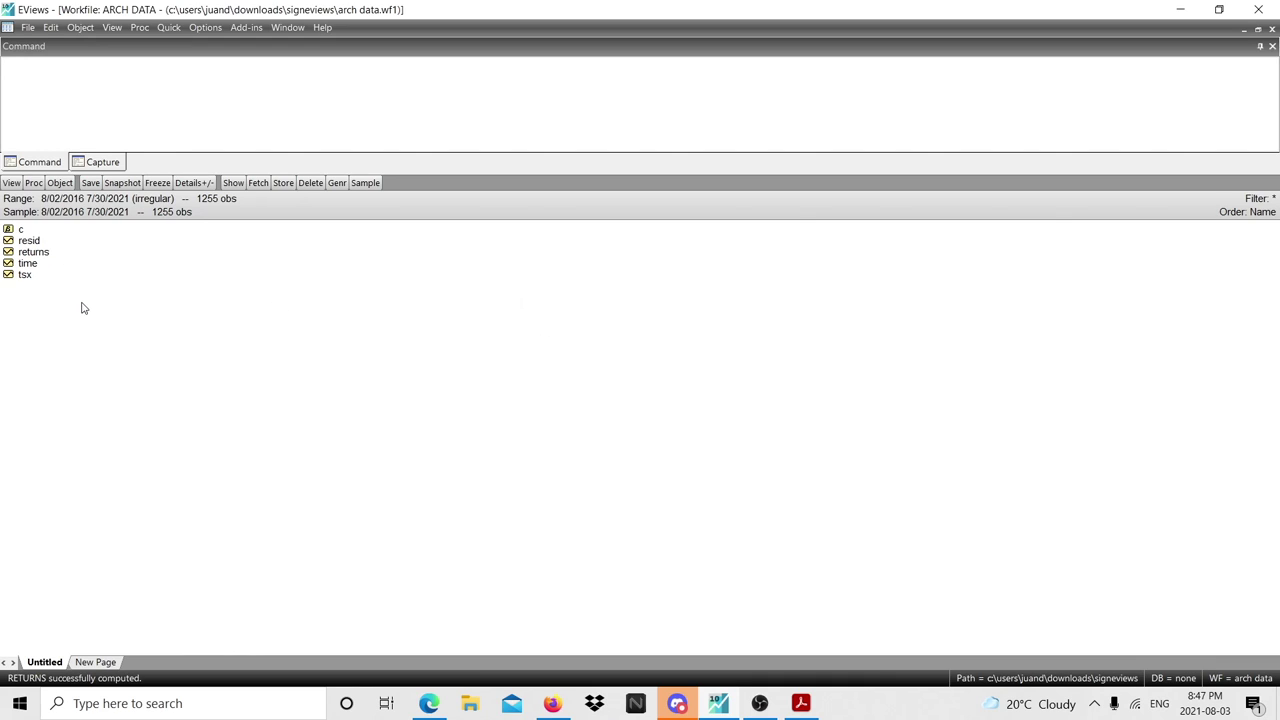
- Open the returns series and plot it as a basic Line & Symbol graph of the raw data
double_click(26, 253)
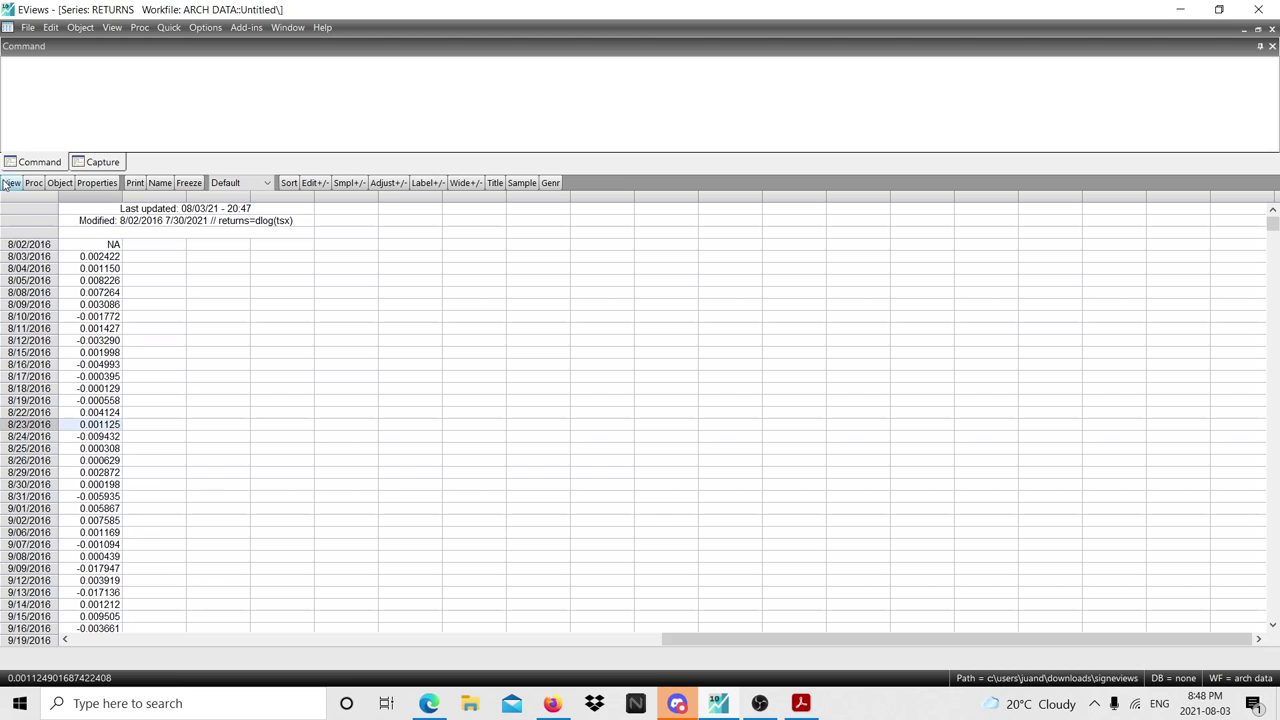
click(11, 182)
click(46, 218)
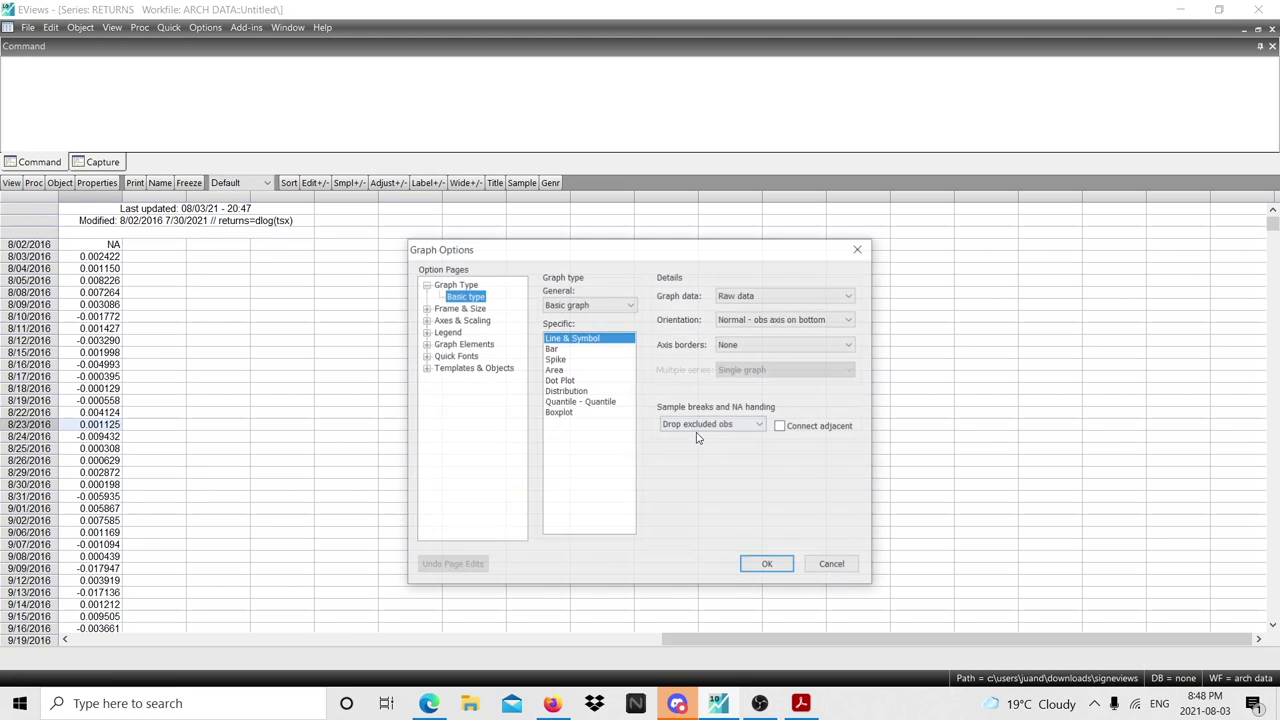
click(765, 563)
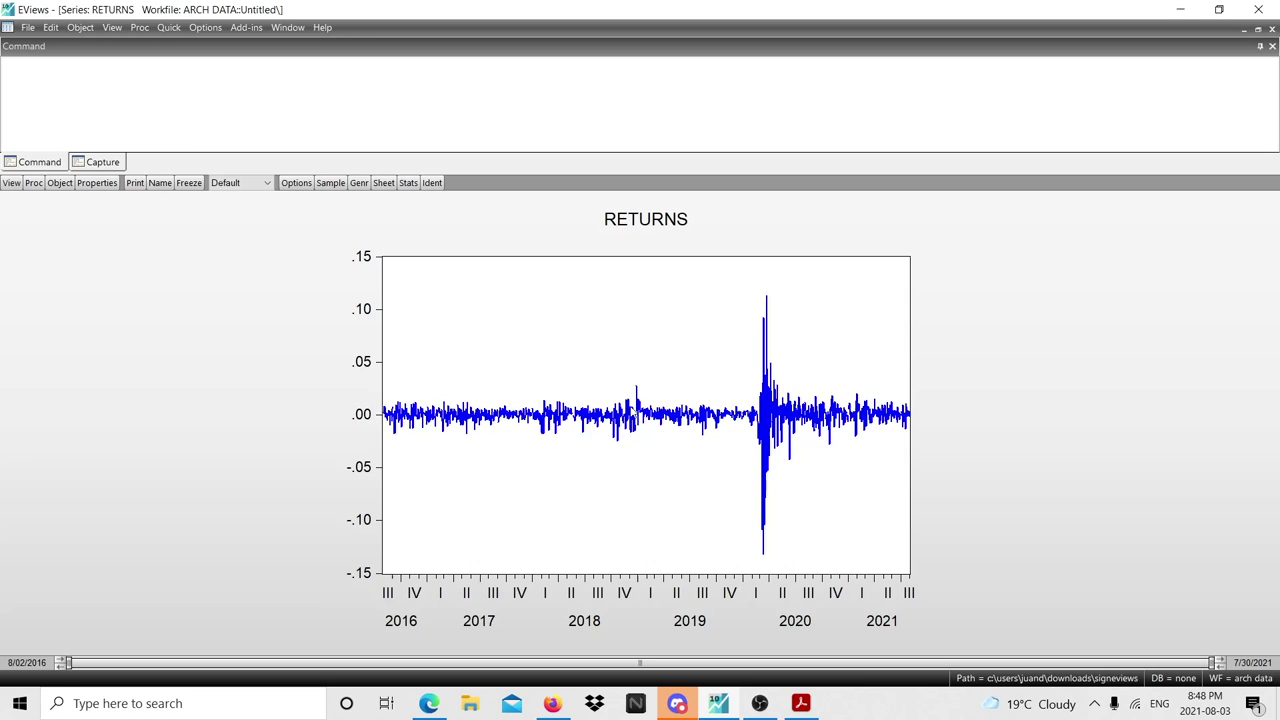
mouse_move(638, 412)
- Run an Augmented Dickey-Fuller unit root test on returns at level with no trend or intercept and automatic Schwarz lag selection
click(11, 183)
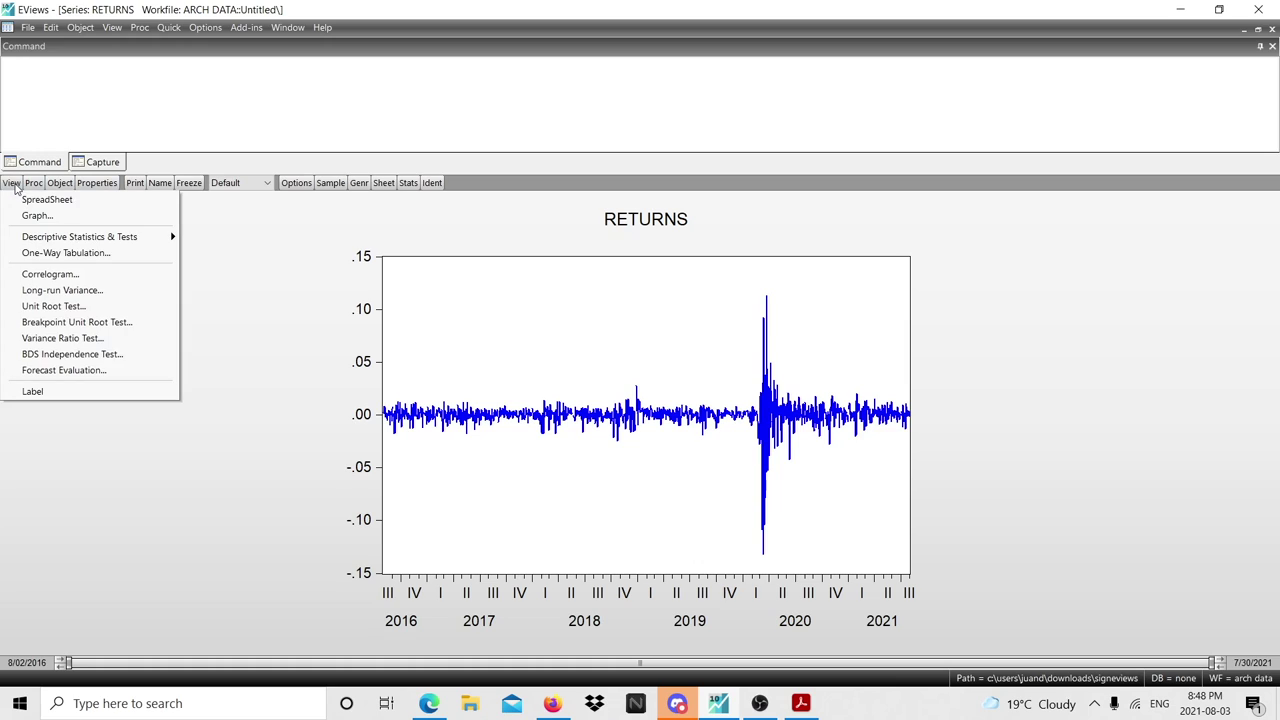
click(55, 306)
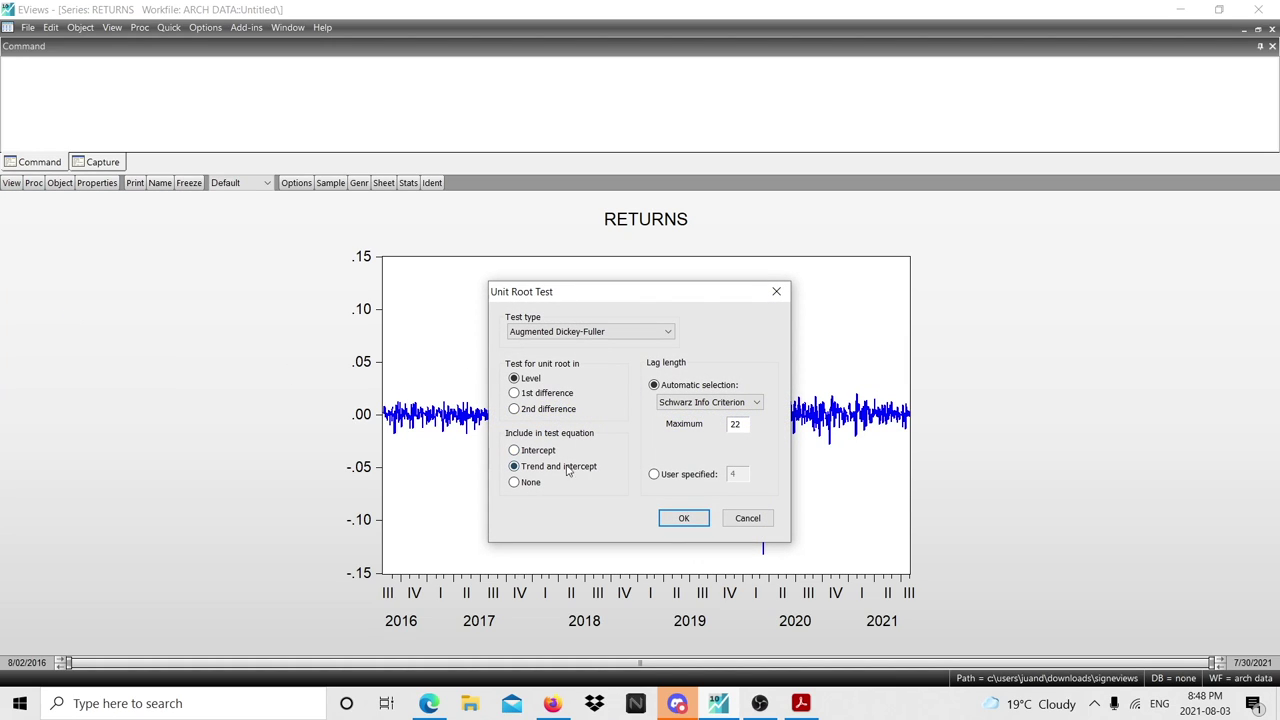
click(513, 483)
drag(582, 299, 899, 285)
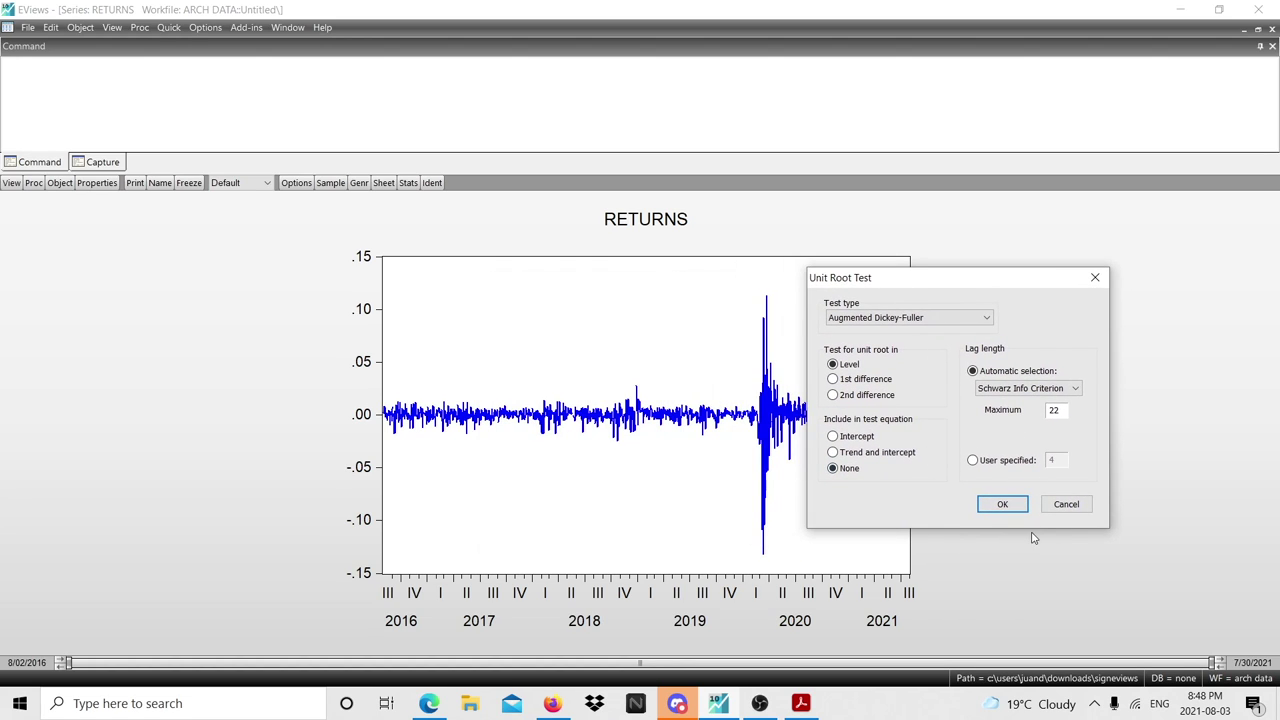
click(1002, 504)
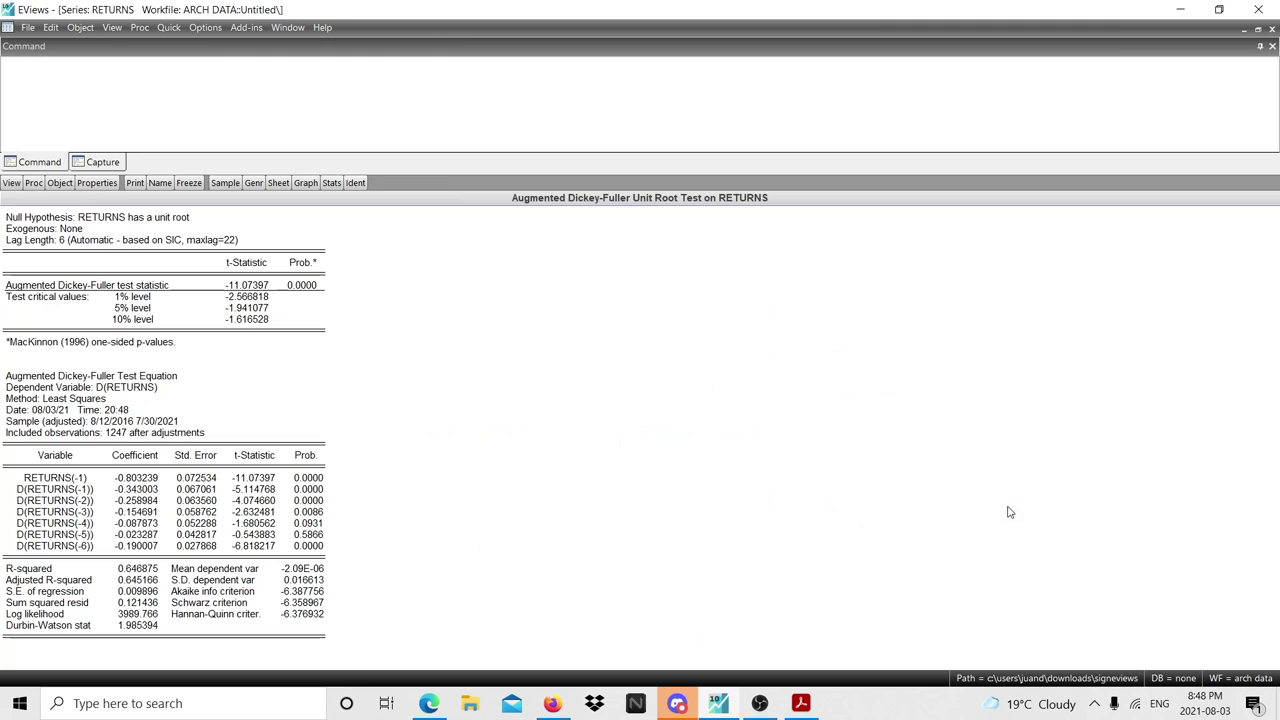
- Examine the Dickey-Fuller test statistic's probability for returns against the unit root null hypothesis
click(306, 287)
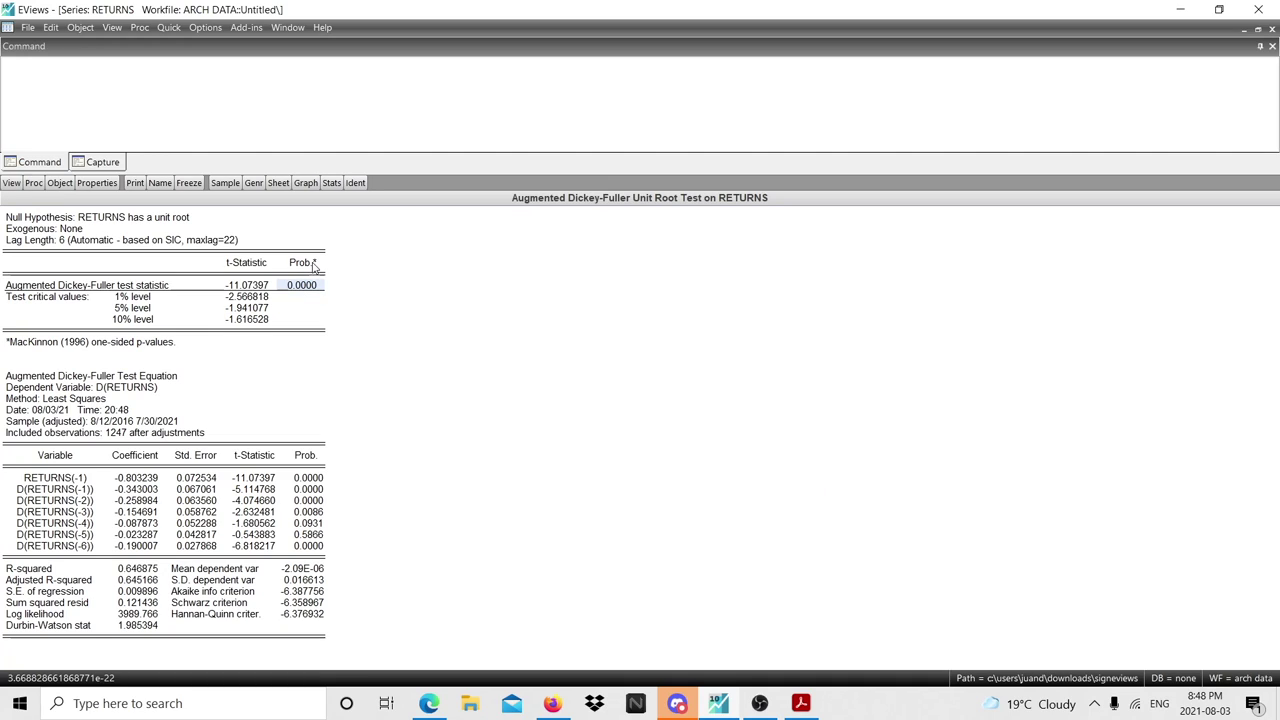
click(388, 364)
click(291, 288)
click(292, 294)
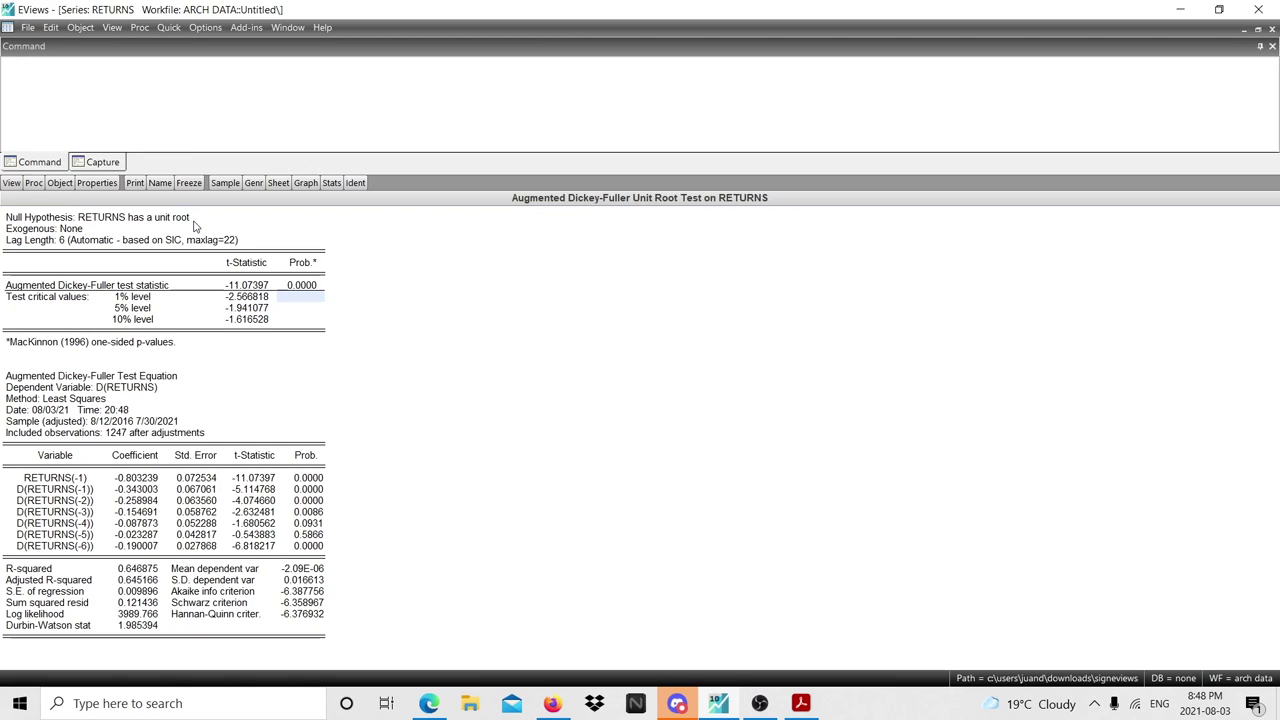
key(Down)
key(Down)
key(Down)
key(Down)
key(Down)
key(Down)
key(Down)
key(Down)
key(Down)
key(Up)
key(Up)
key(Up)
key(Up)
key(Up)
key(Up)
key(Up)
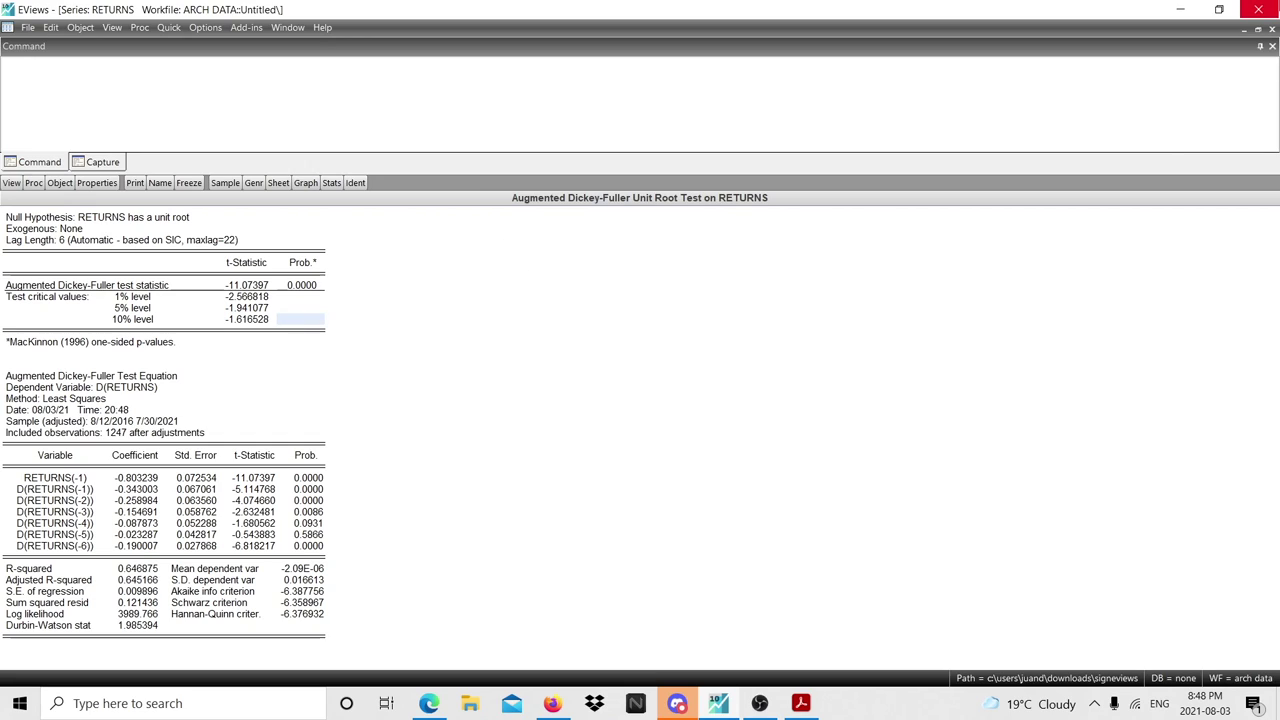
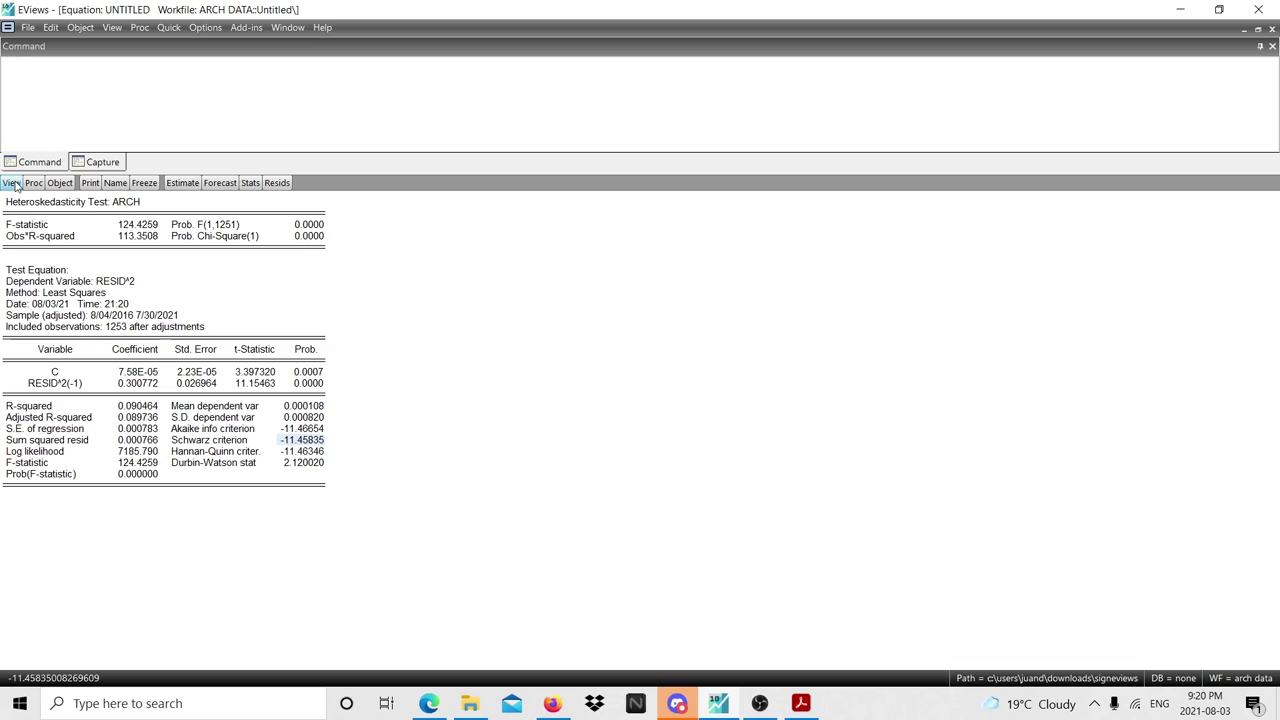
- Display the correlogram of the equation's squared residuals with 36 lags
mouse_move(62, 318)
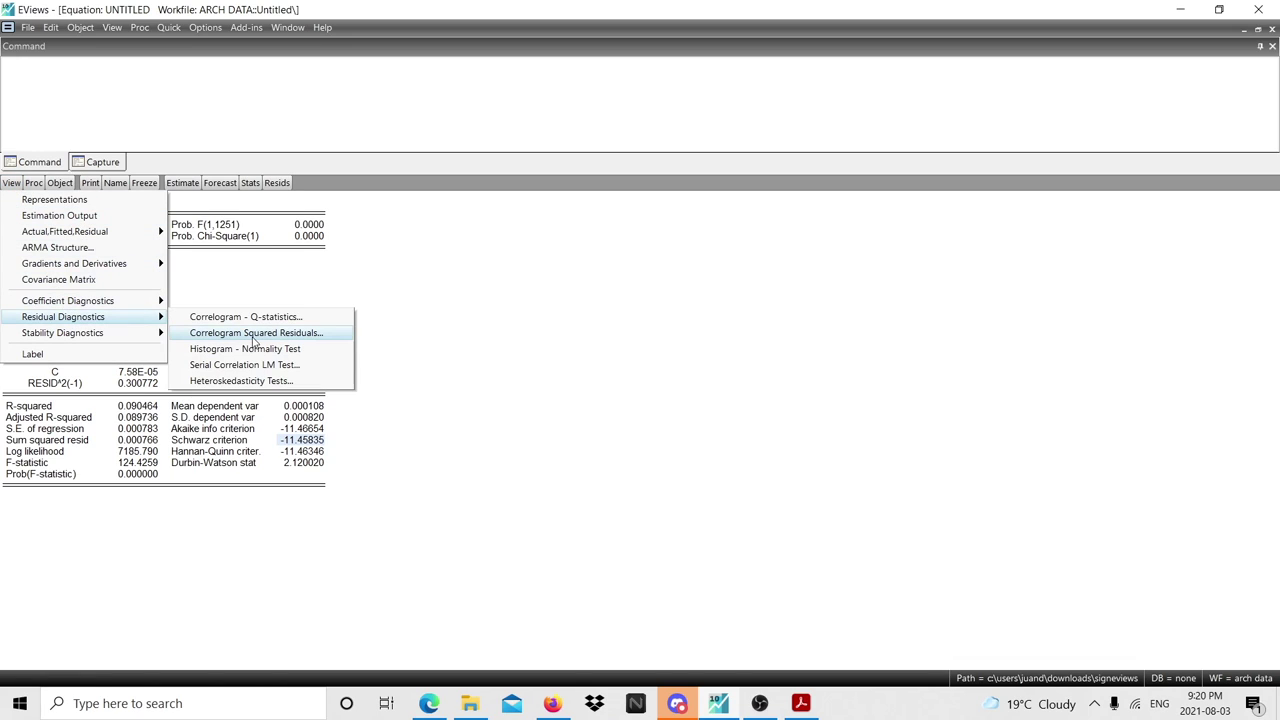
click(253, 336)
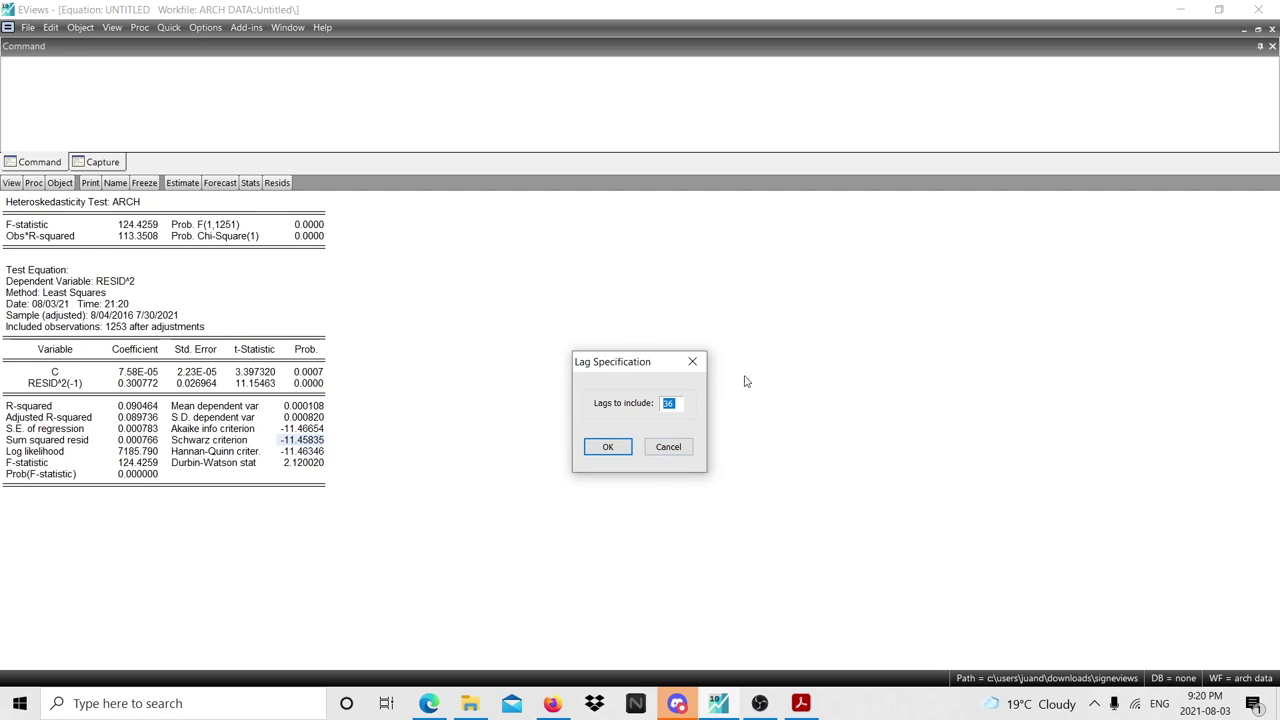
click(600, 447)
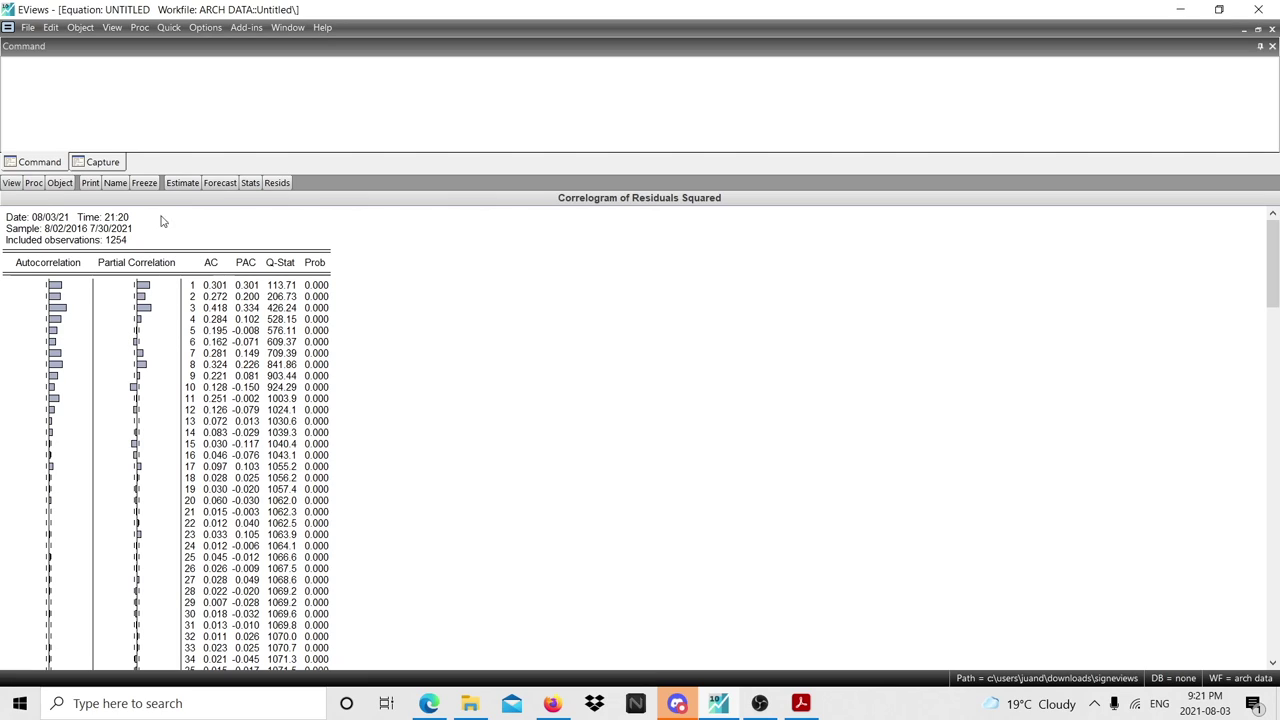
- Run an ARCH heteroskedasticity test on the equation's residuals with 2 lags
click(11, 184)
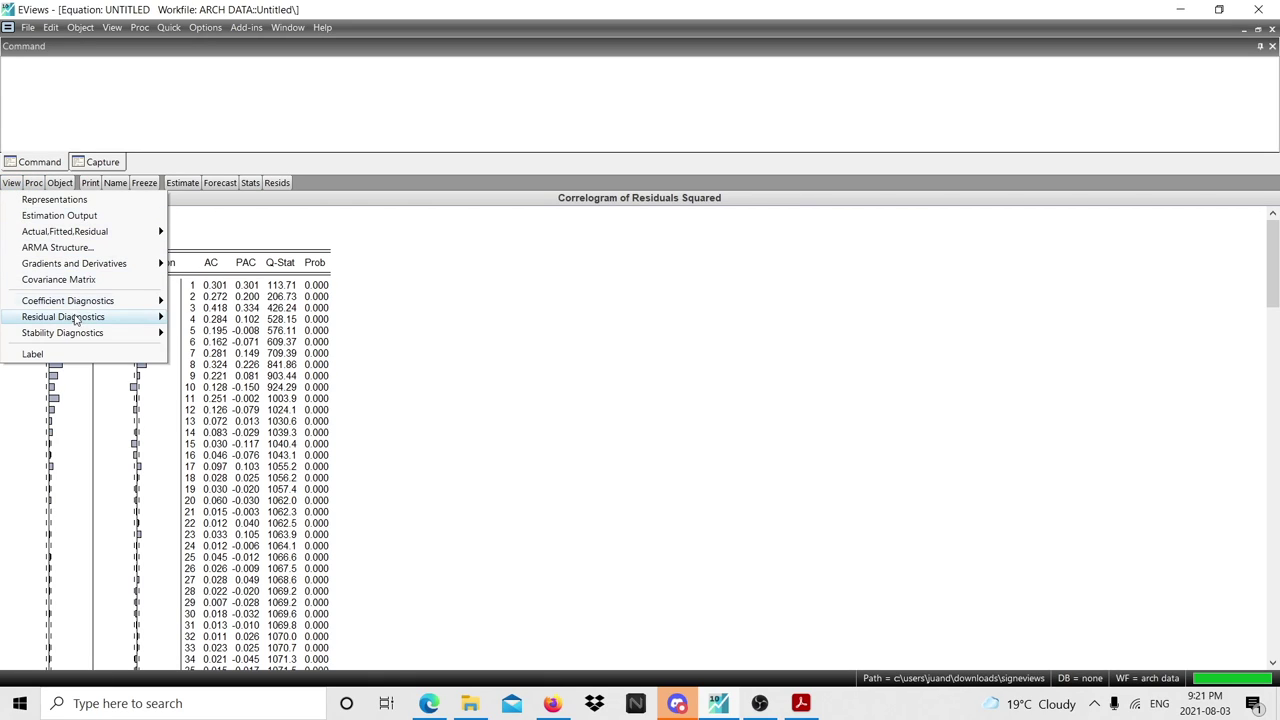
mouse_move(73, 321)
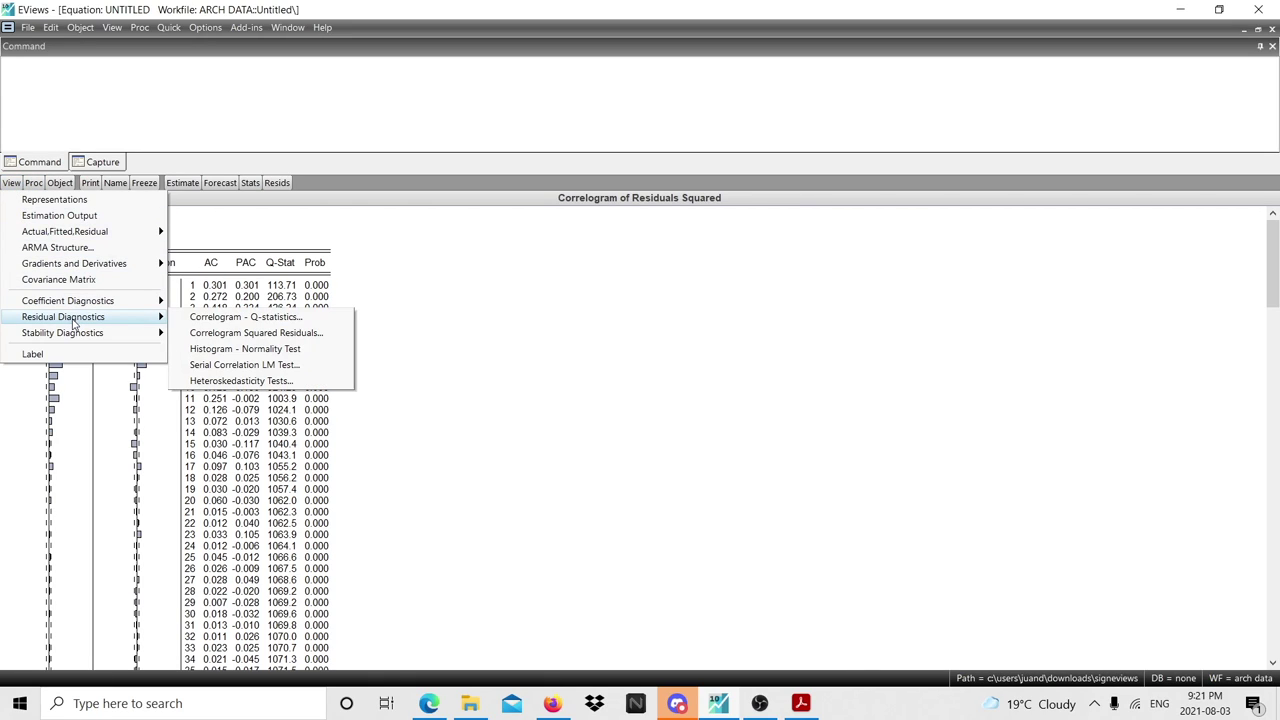
click(248, 382)
drag(595, 296, 448, 274)
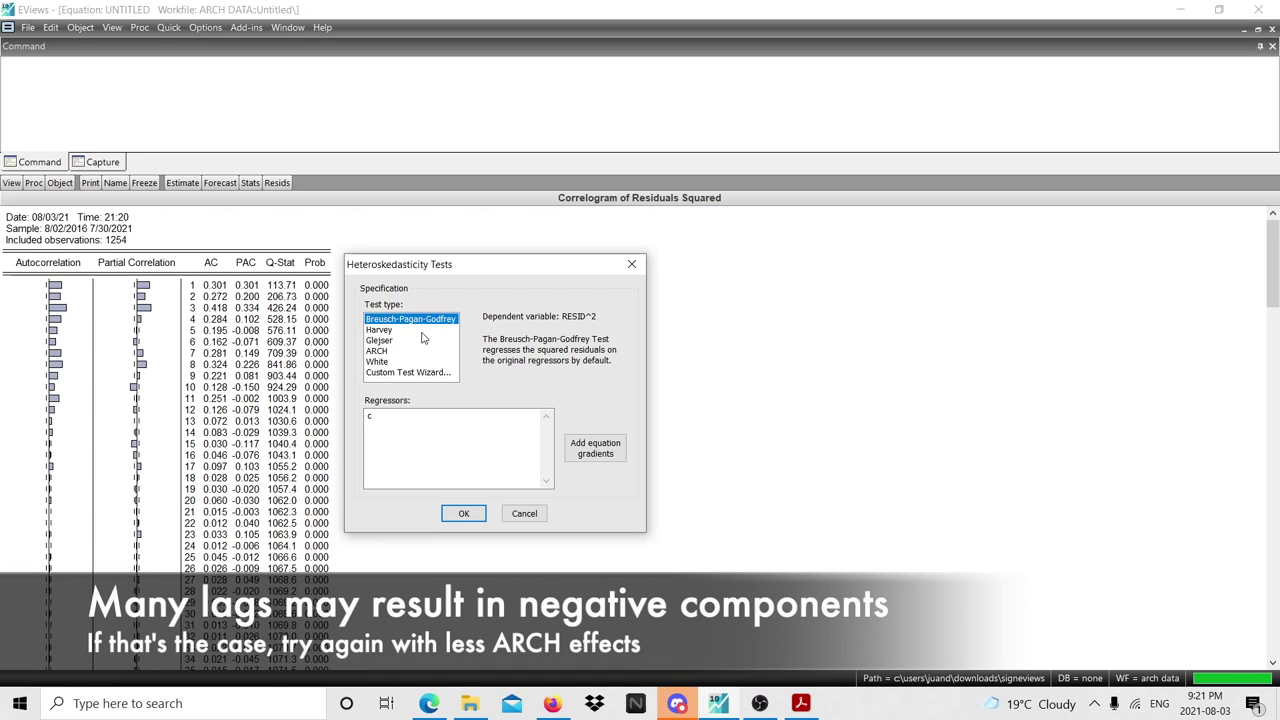
click(376, 351)
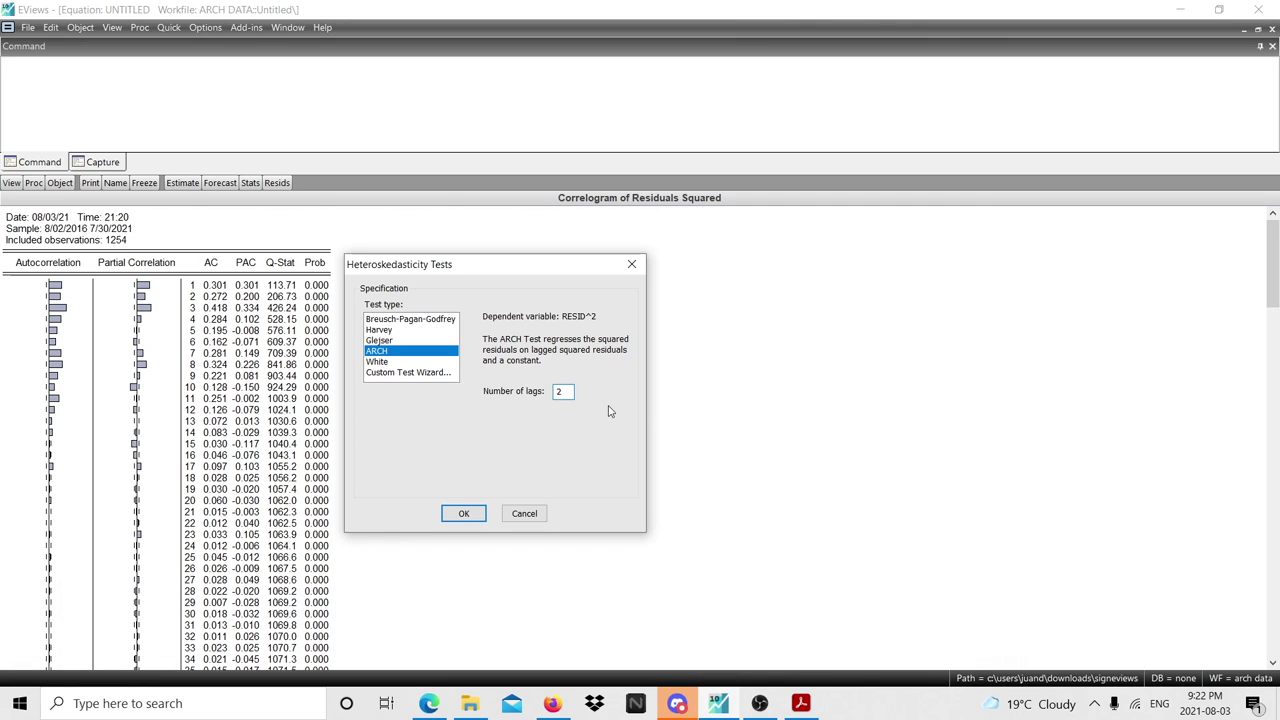
click(463, 513)
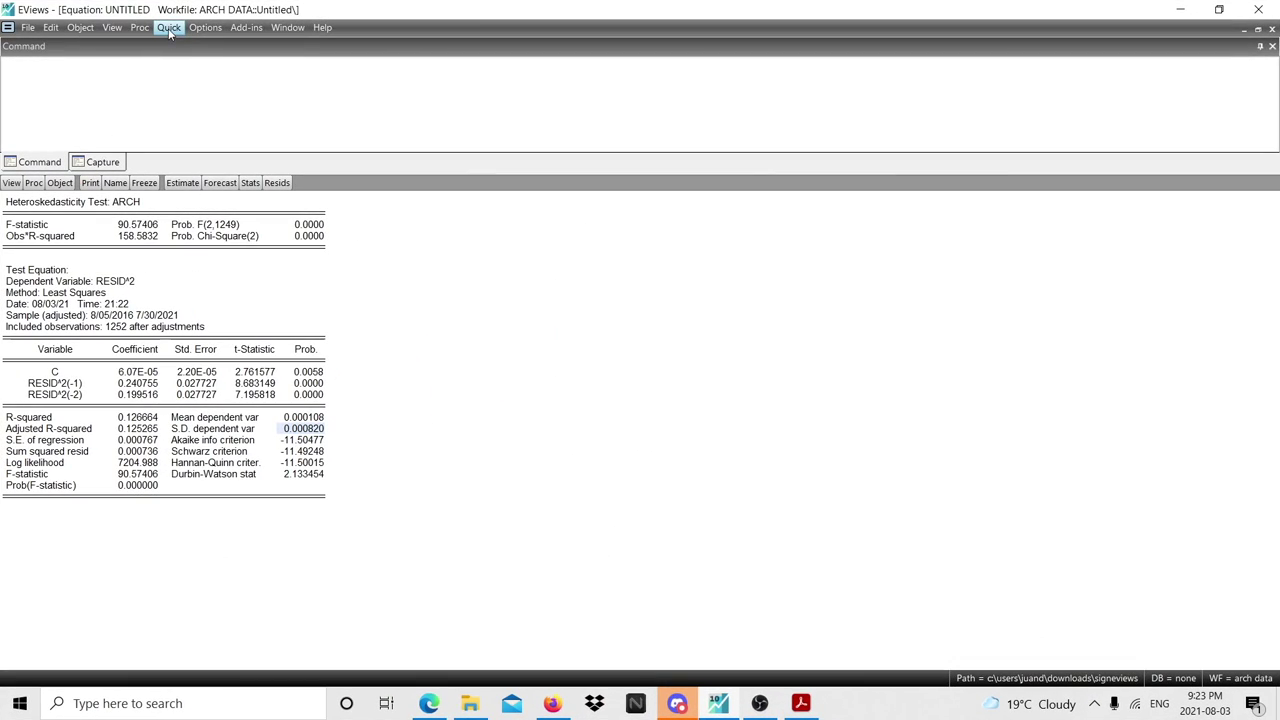
- Specify a new ARCH-method equation with mean equation returns c ar(1) ma(1), ARCH order 2 and GARCH order 0
click(168, 27)
click(238, 163)
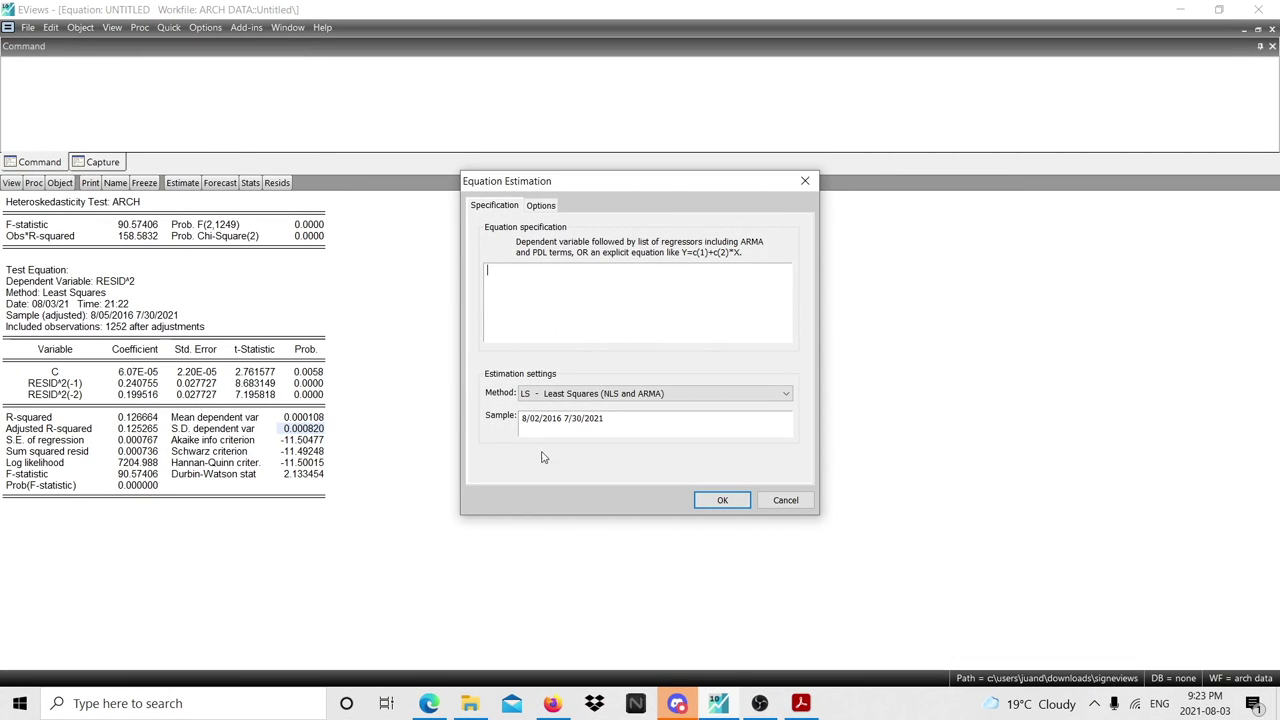
click(578, 394)
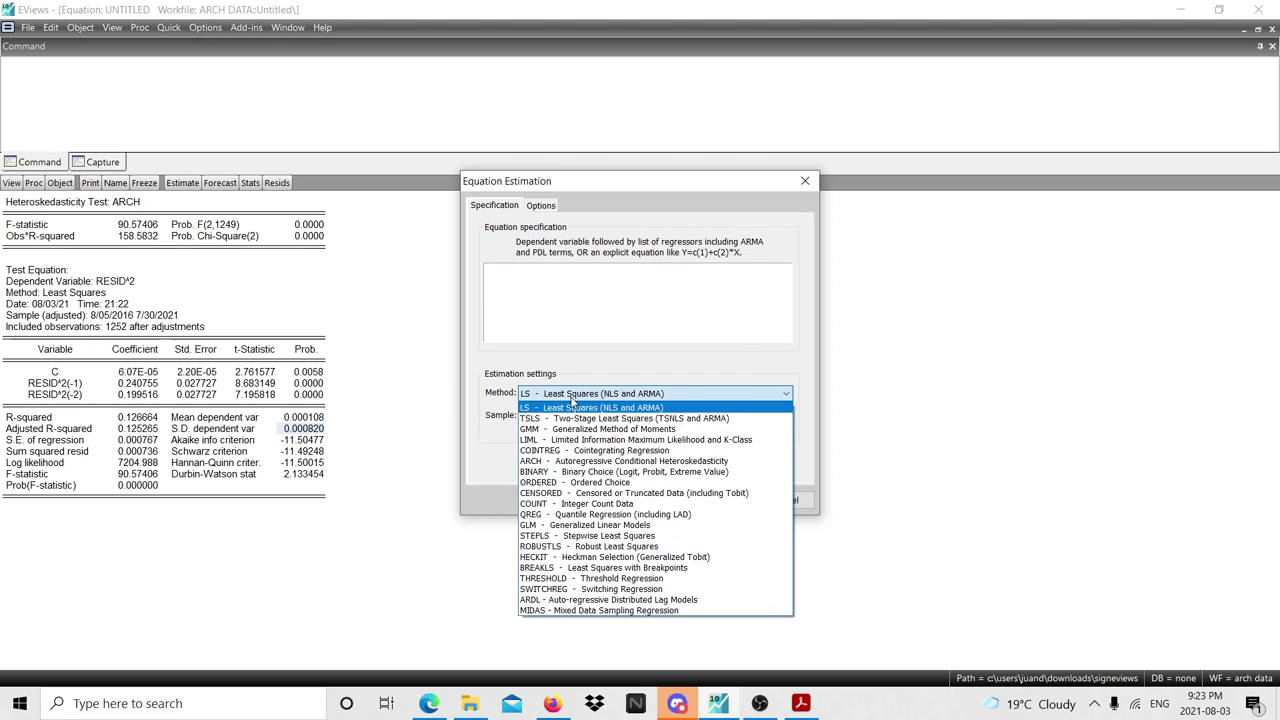
click(560, 460)
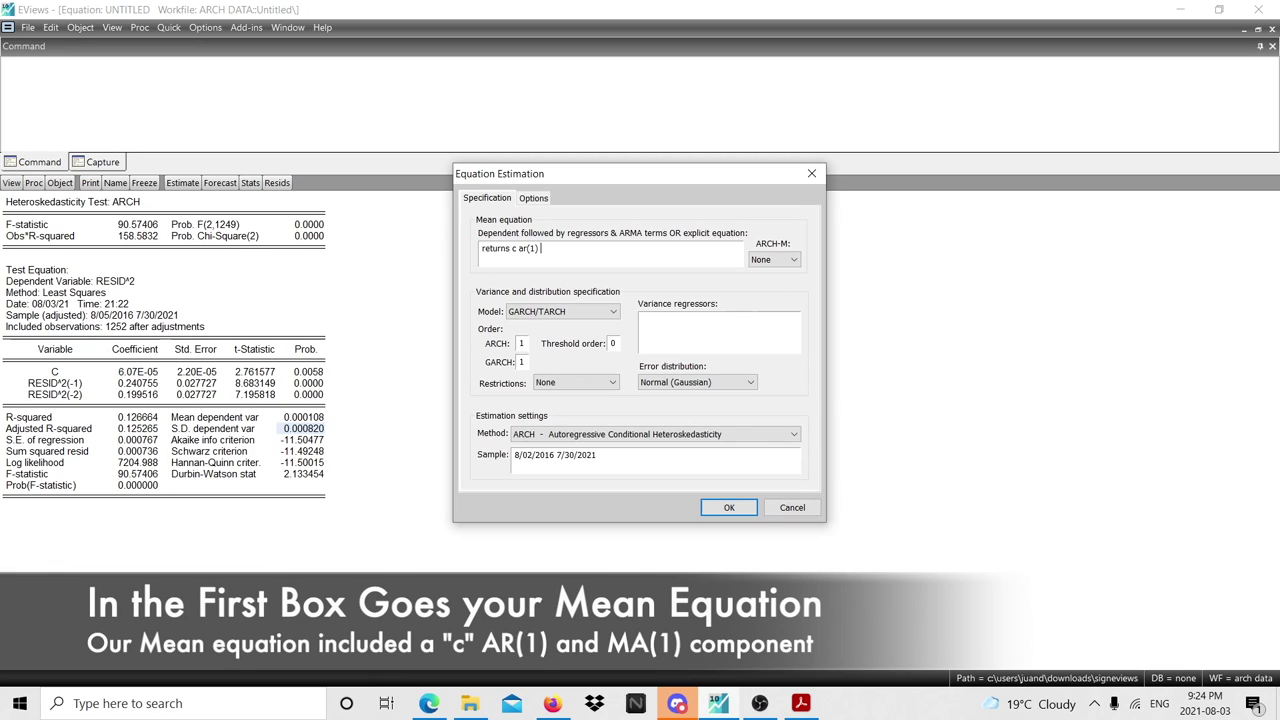
text((1))
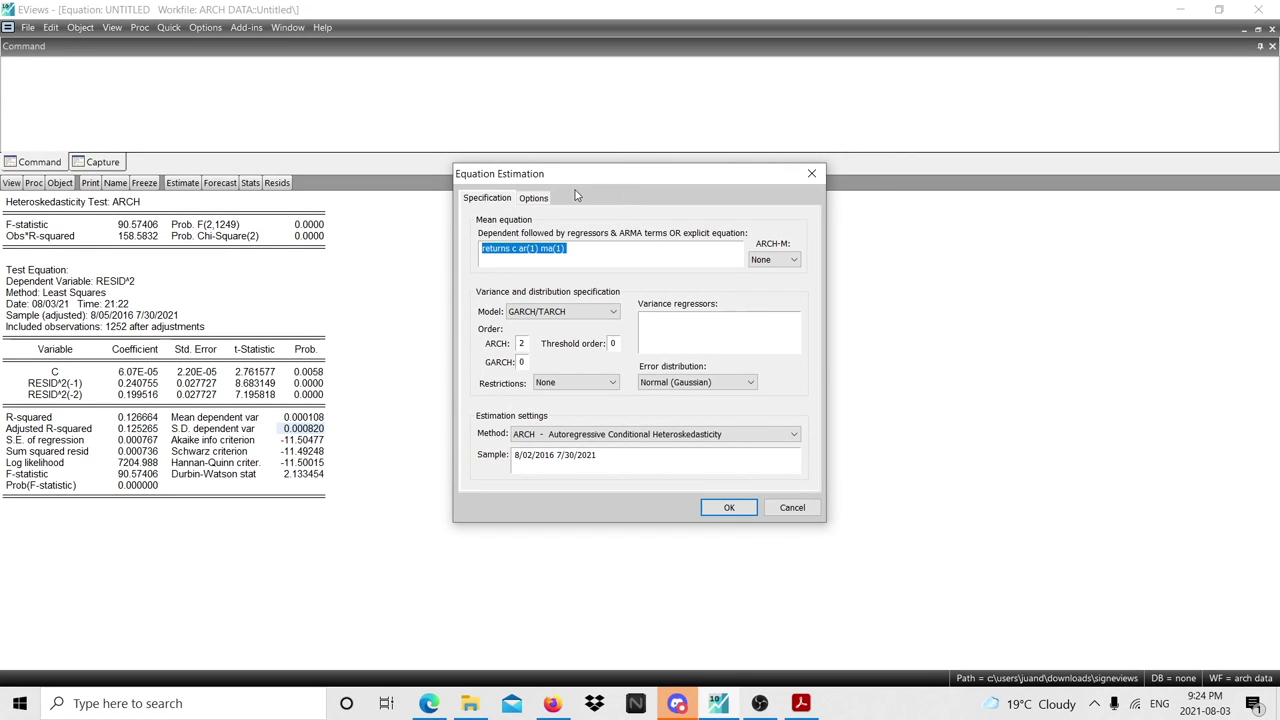
- Estimate the ARCH equation with presample variance backcast parameter 0.7, deleting the previous untitled equation
click(541, 199)
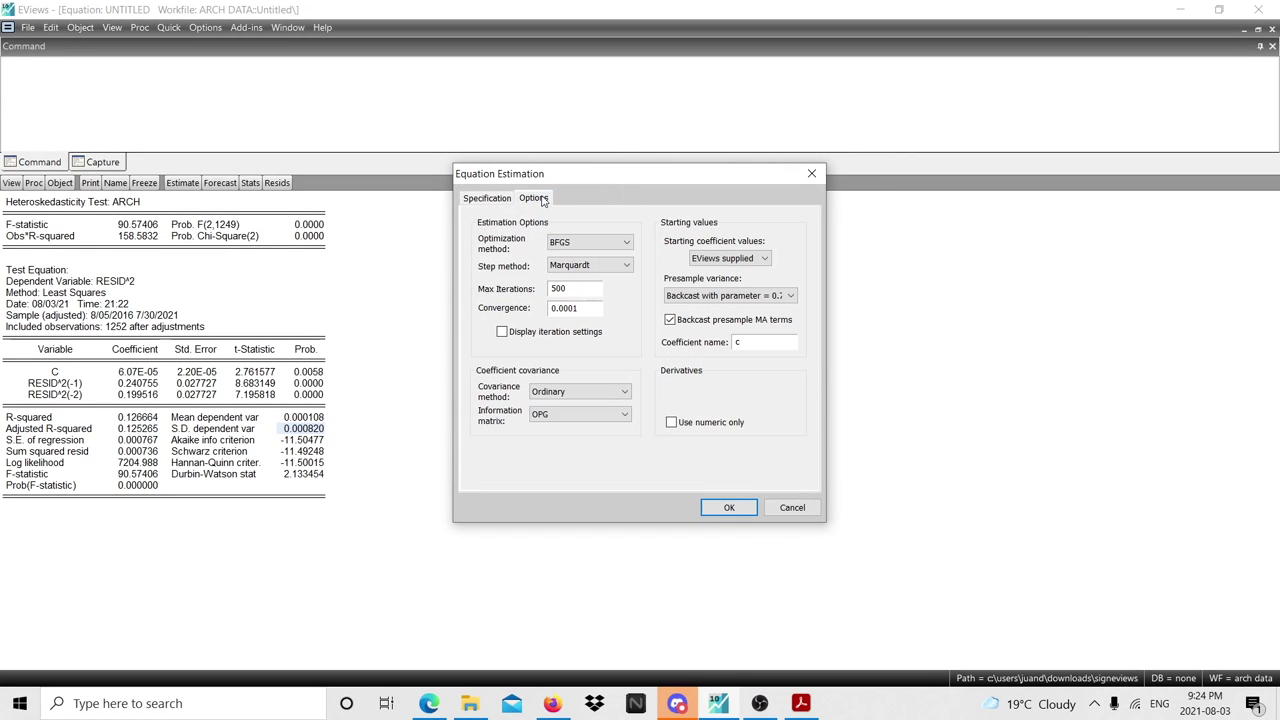
click(789, 296)
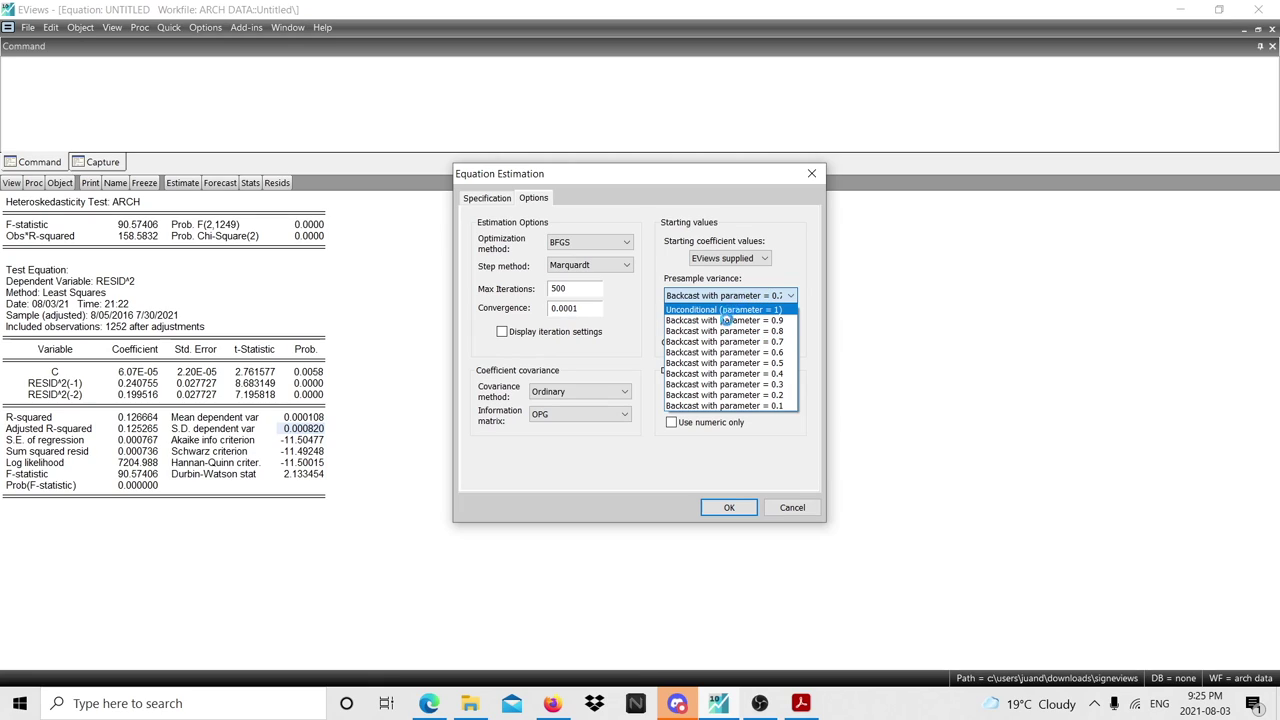
click(763, 345)
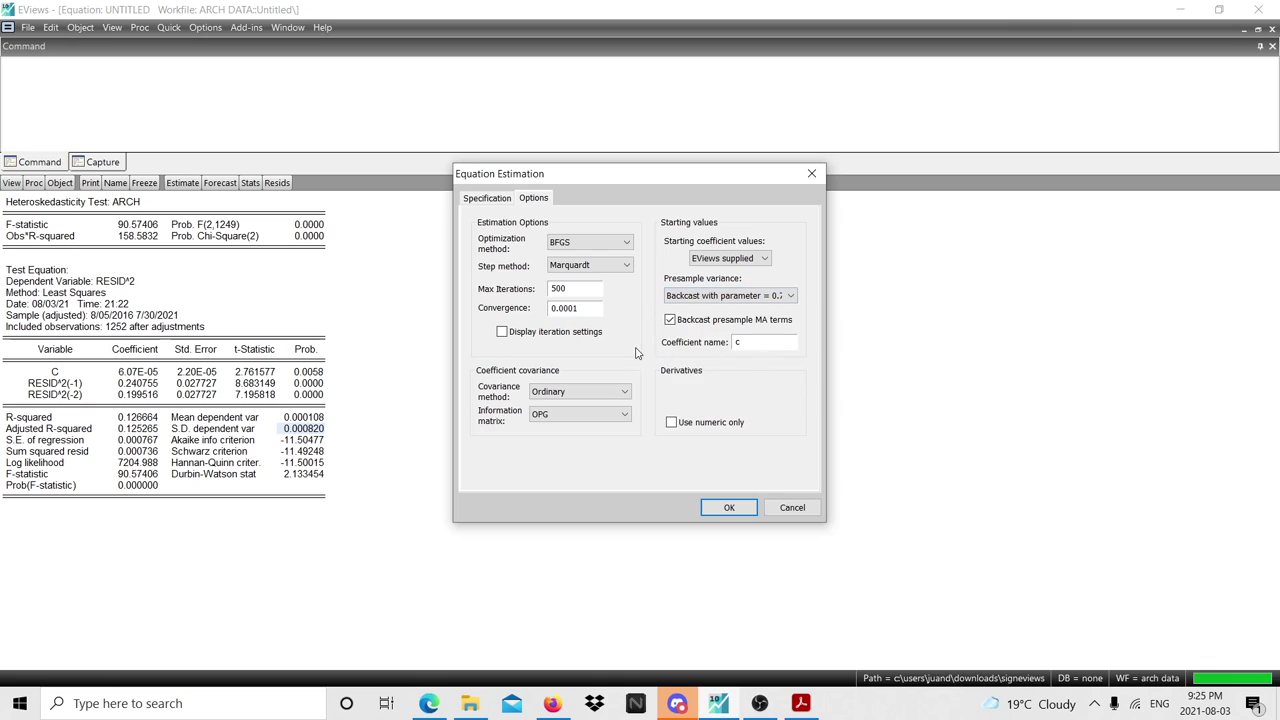
click(471, 196)
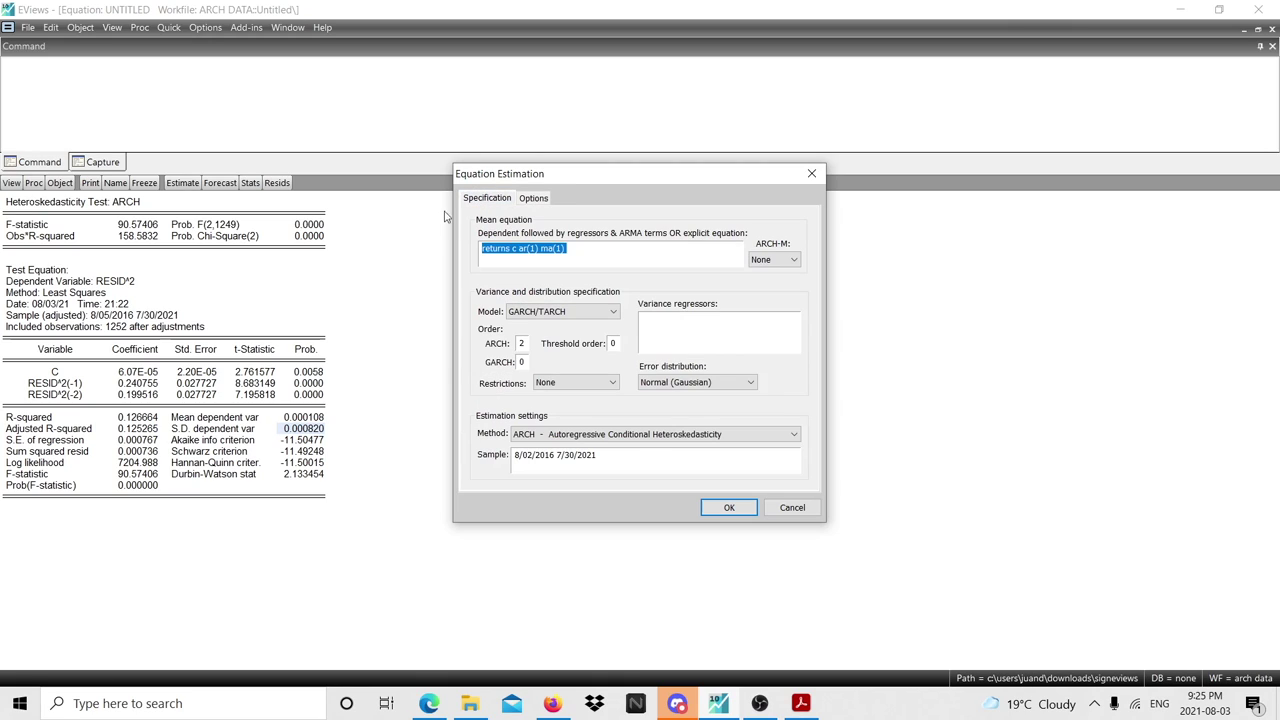
click(729, 508)
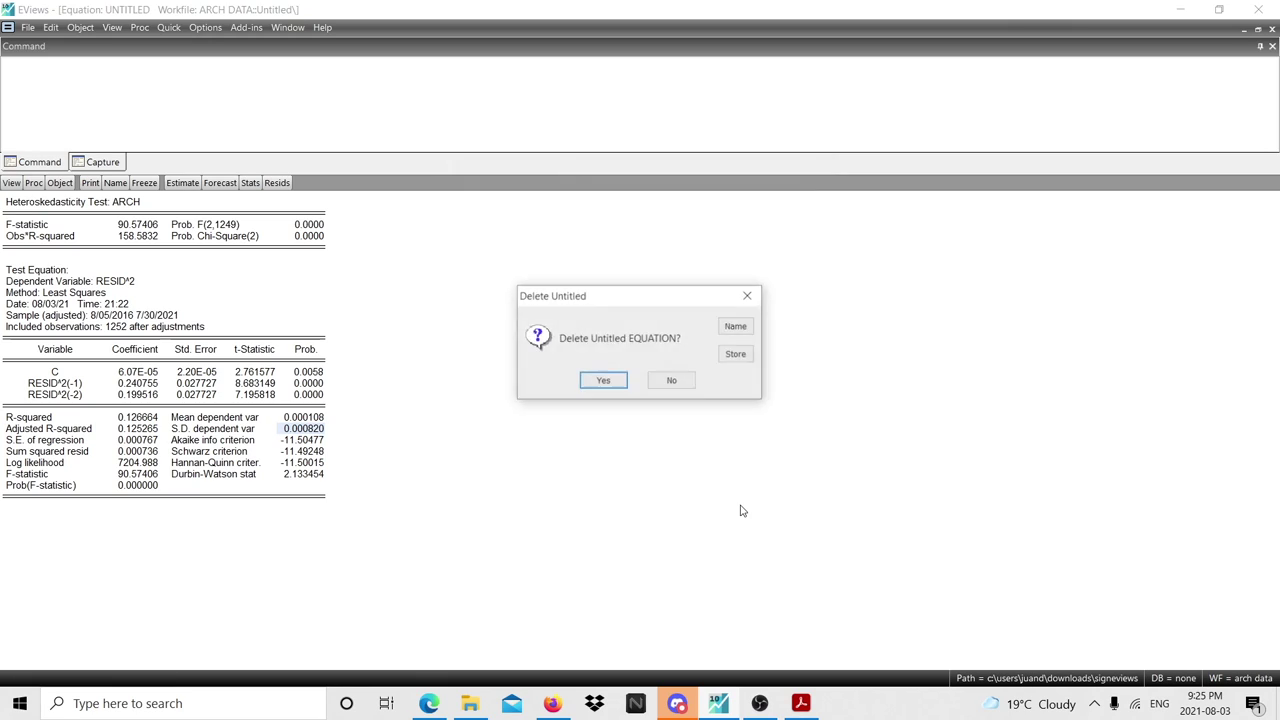
click(604, 381)
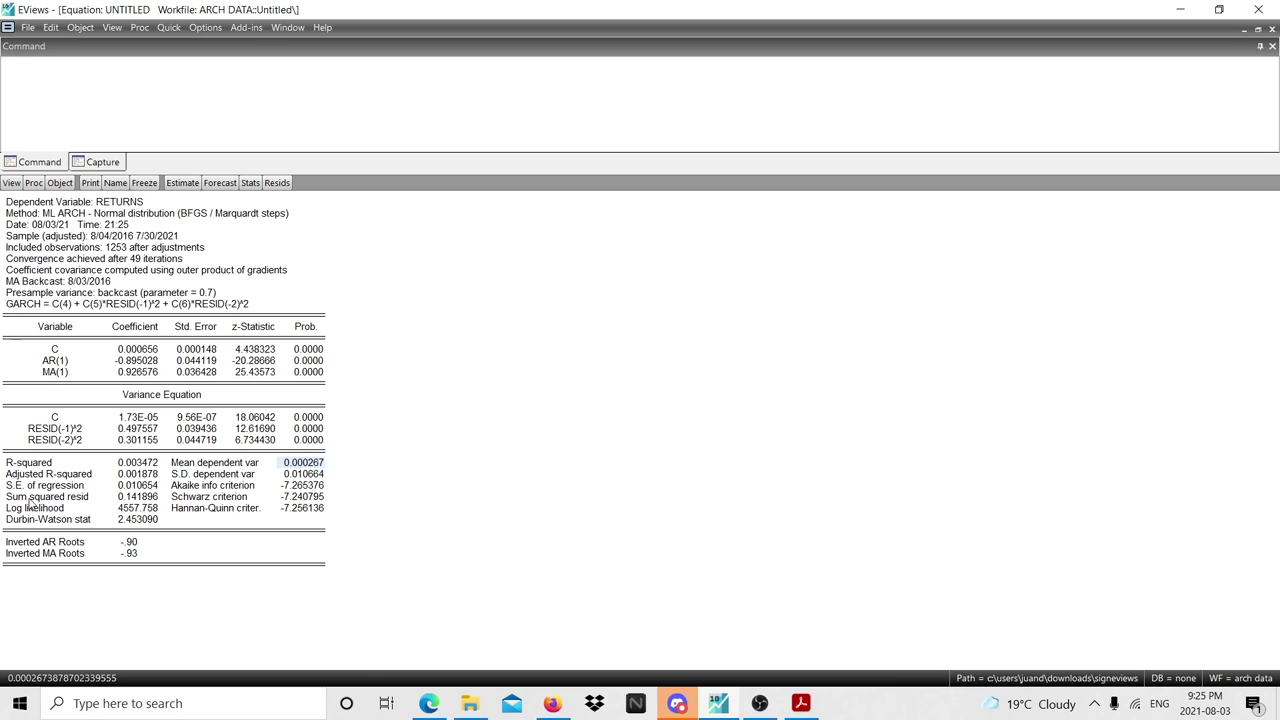
- Examine the mean equation terms and the lagged squared residual terms in the variance equation for significance
drag(53, 428, 316, 451)
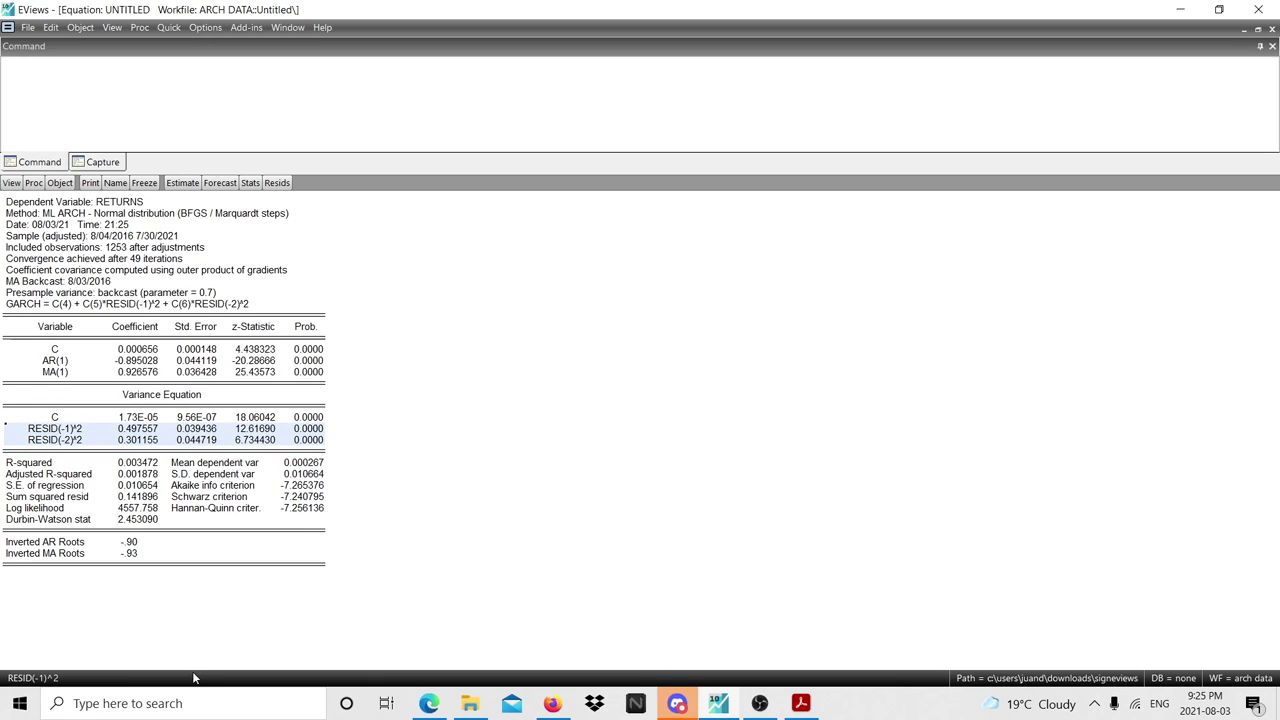
click(238, 613)
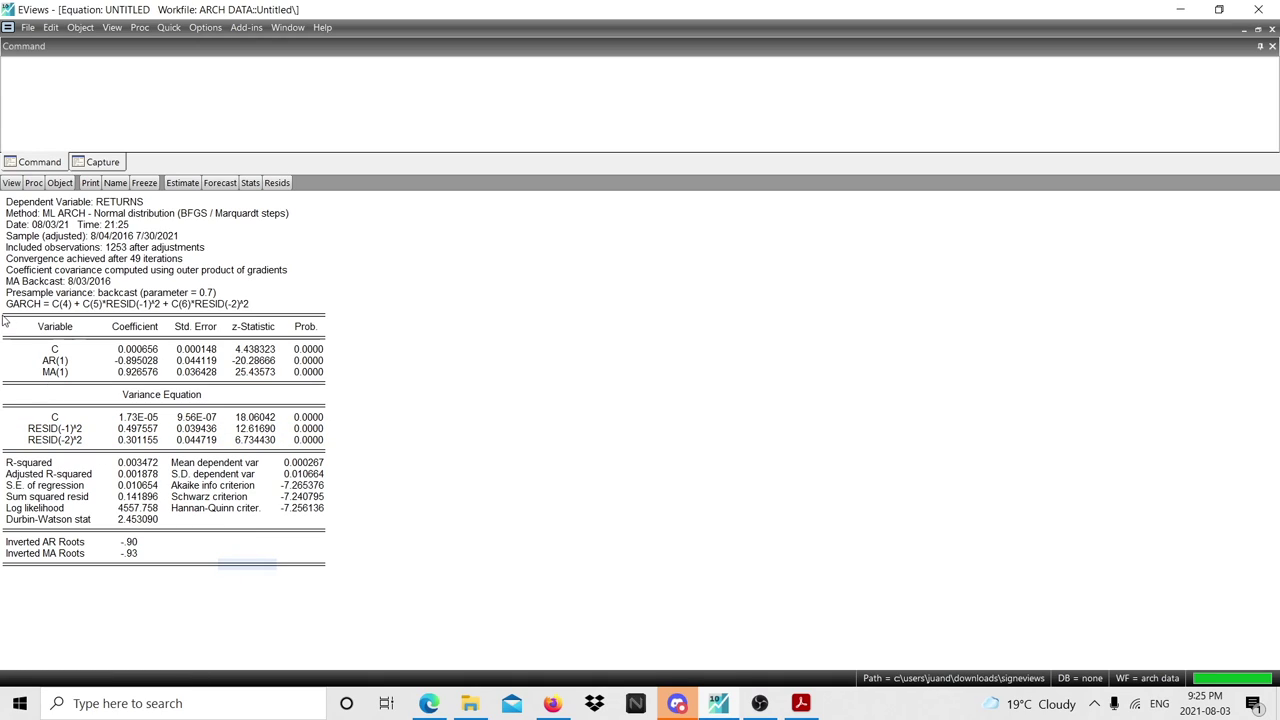
drag(4, 318, 308, 374)
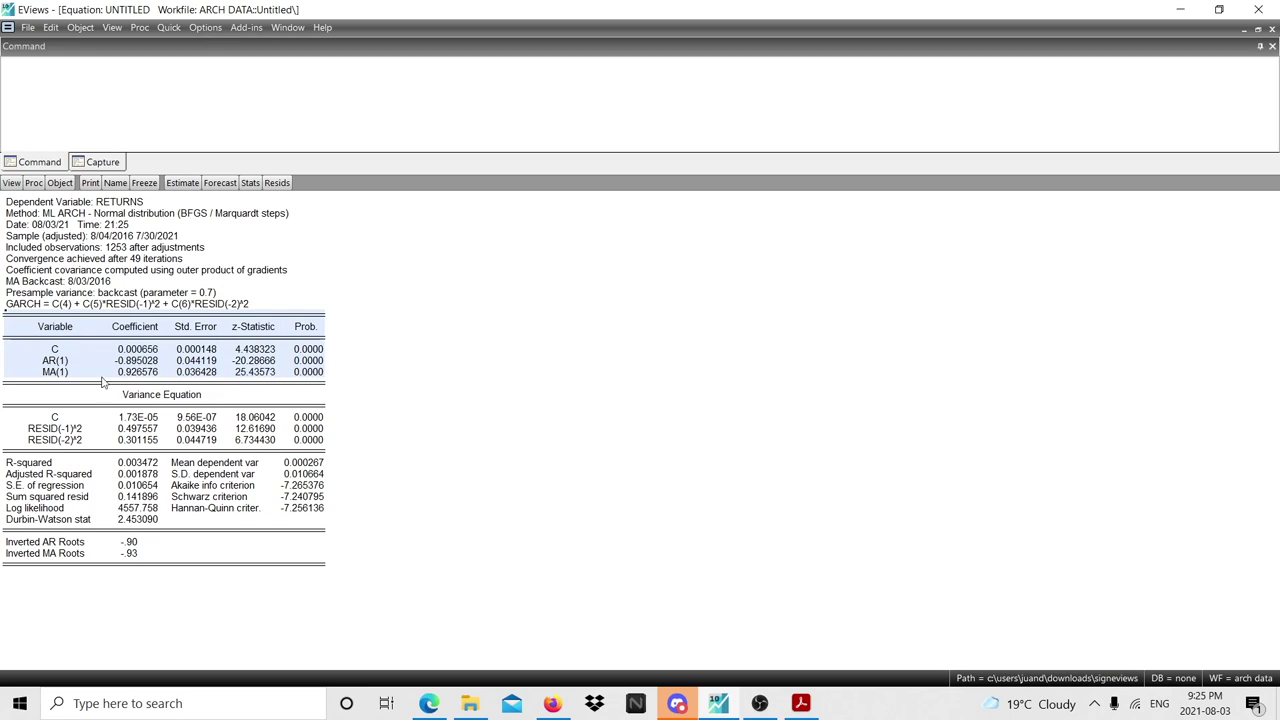
drag(14, 388, 333, 455)
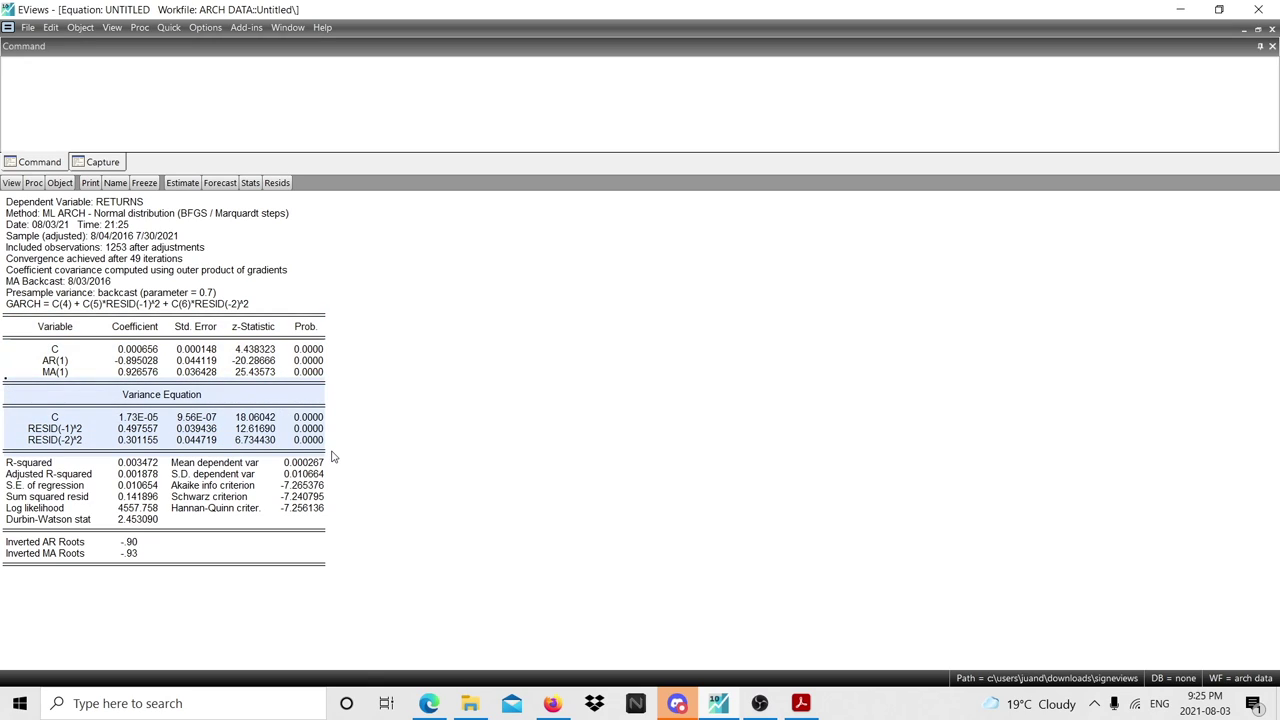
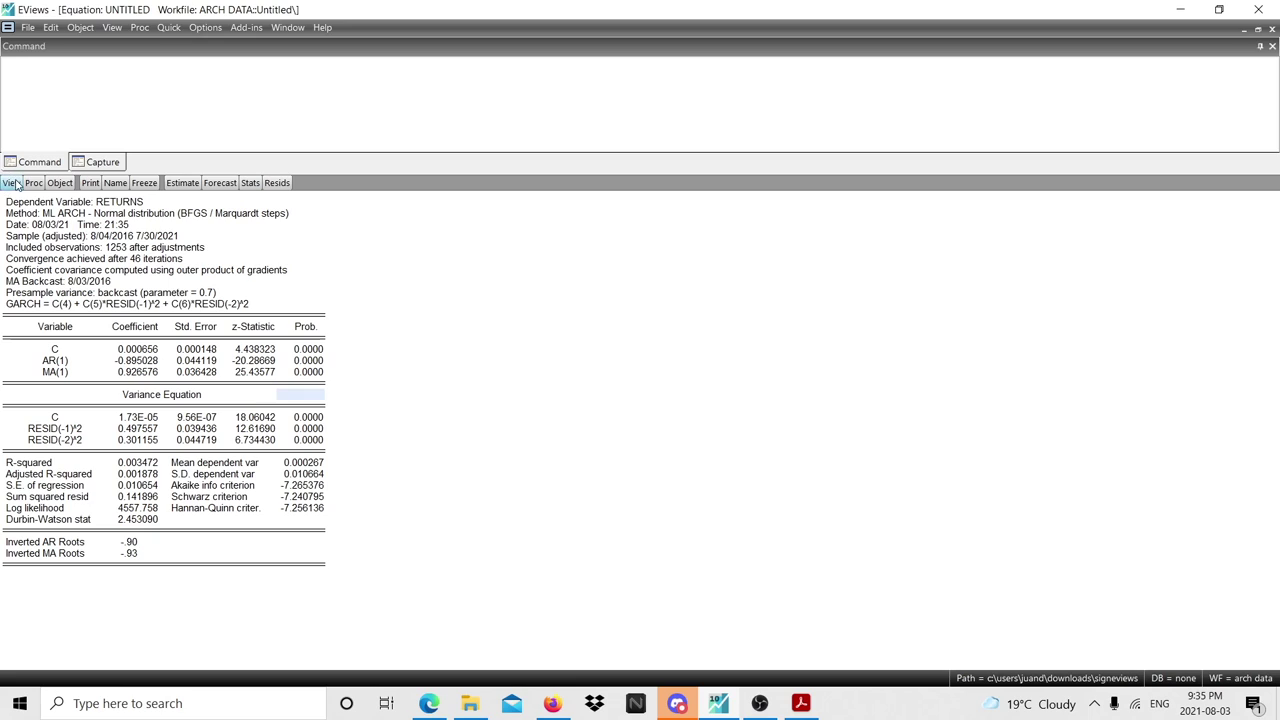
- Run an ARCH LM test on the estimated ARCH model's residuals with 2 lags
mouse_move(67, 316)
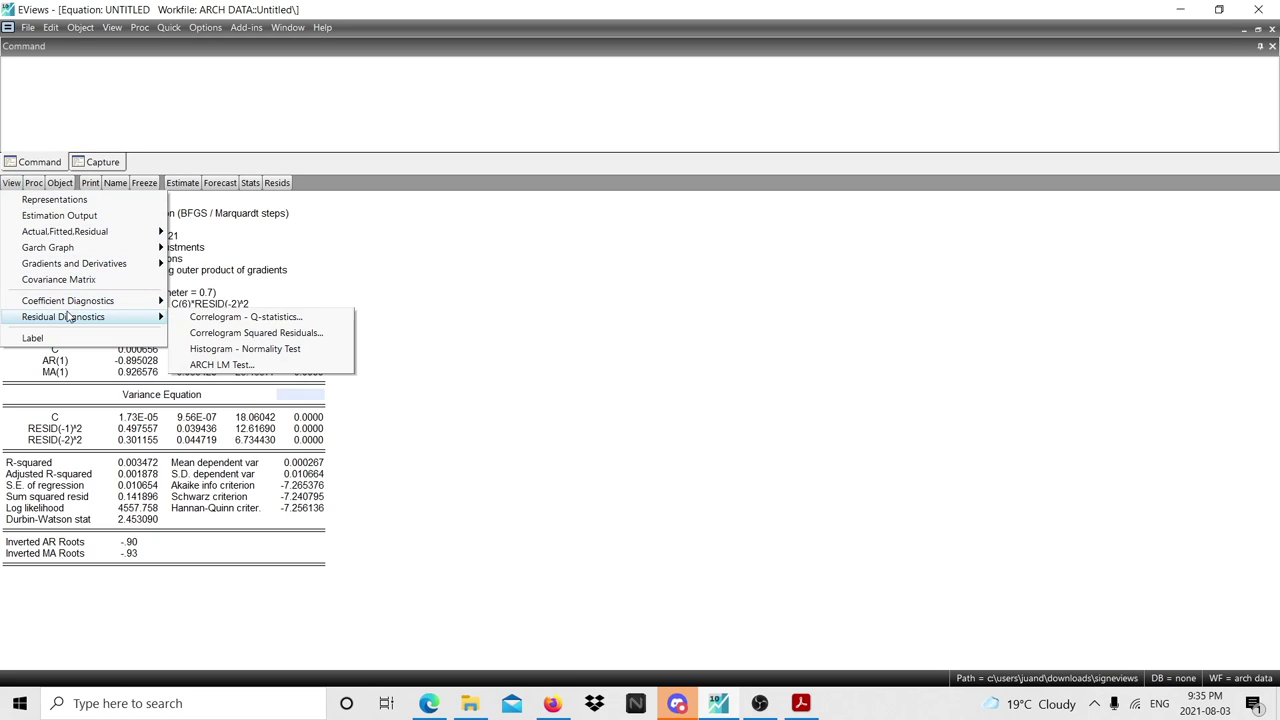
click(222, 364)
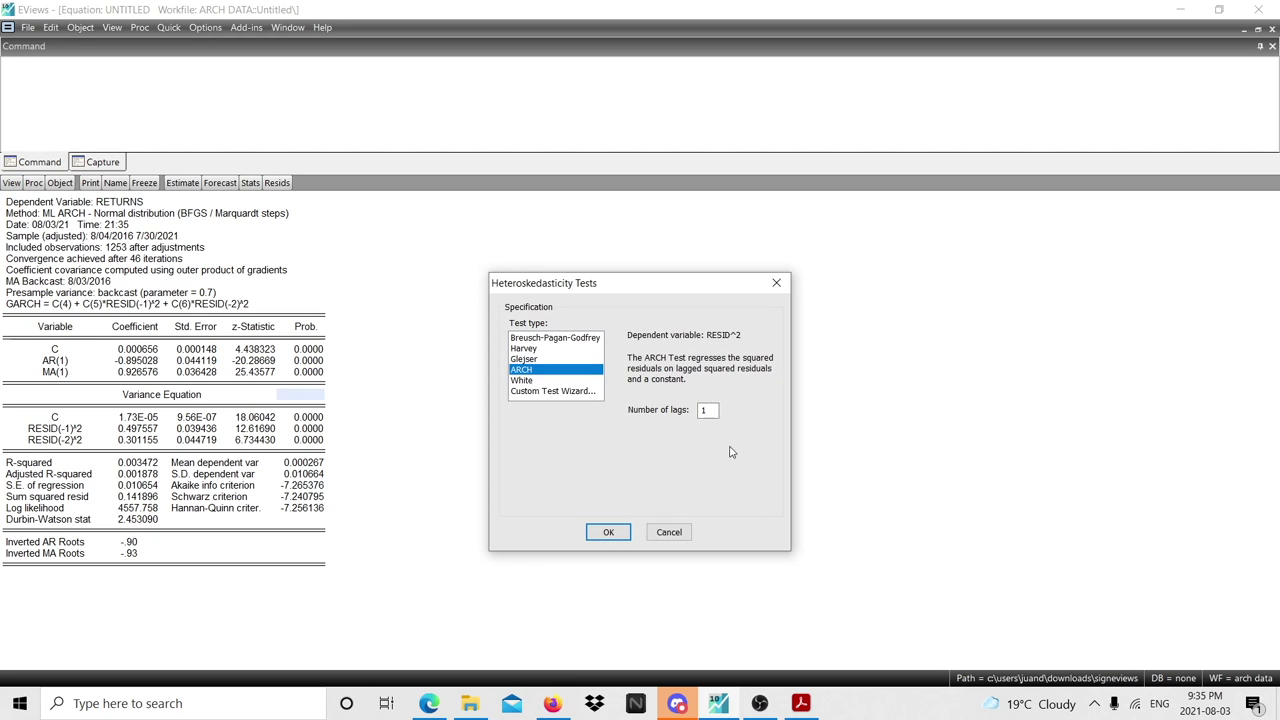
double_click(701, 410)
text(2)
click(622, 536)
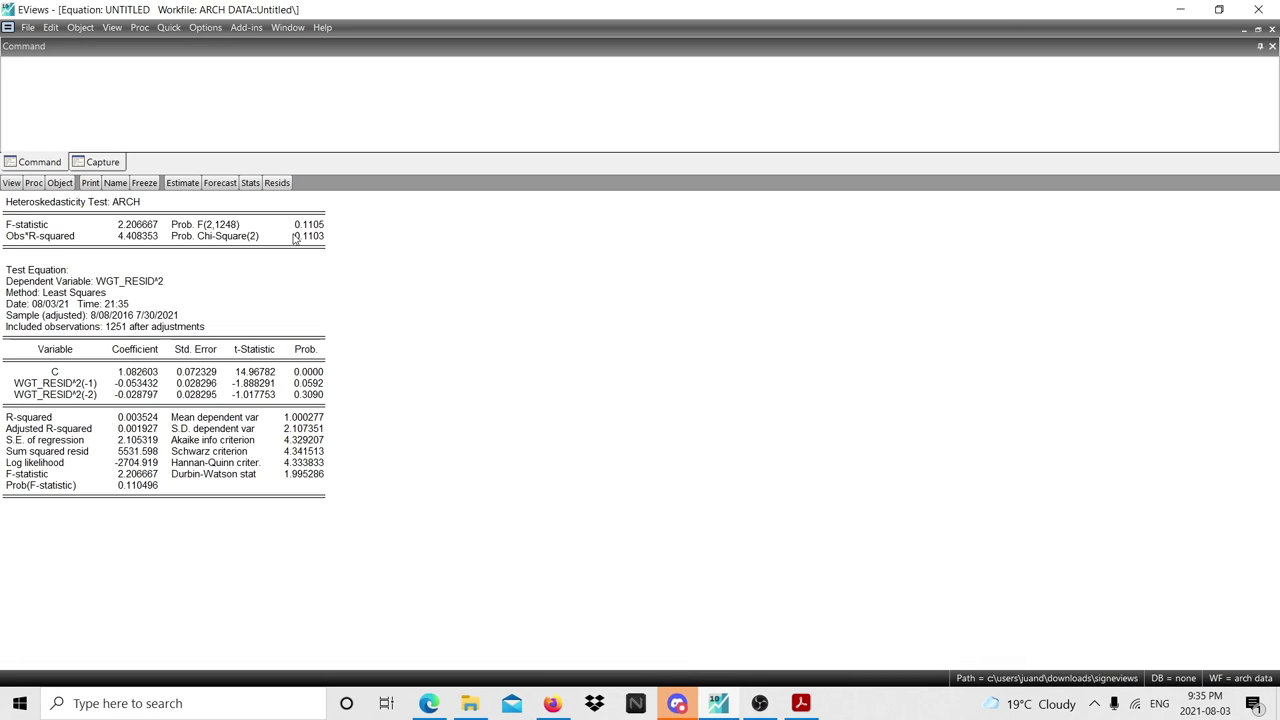
- Display the correlogram with Q-statistics of the ARCH model's standardized residuals using 36 lags
click(11, 183)
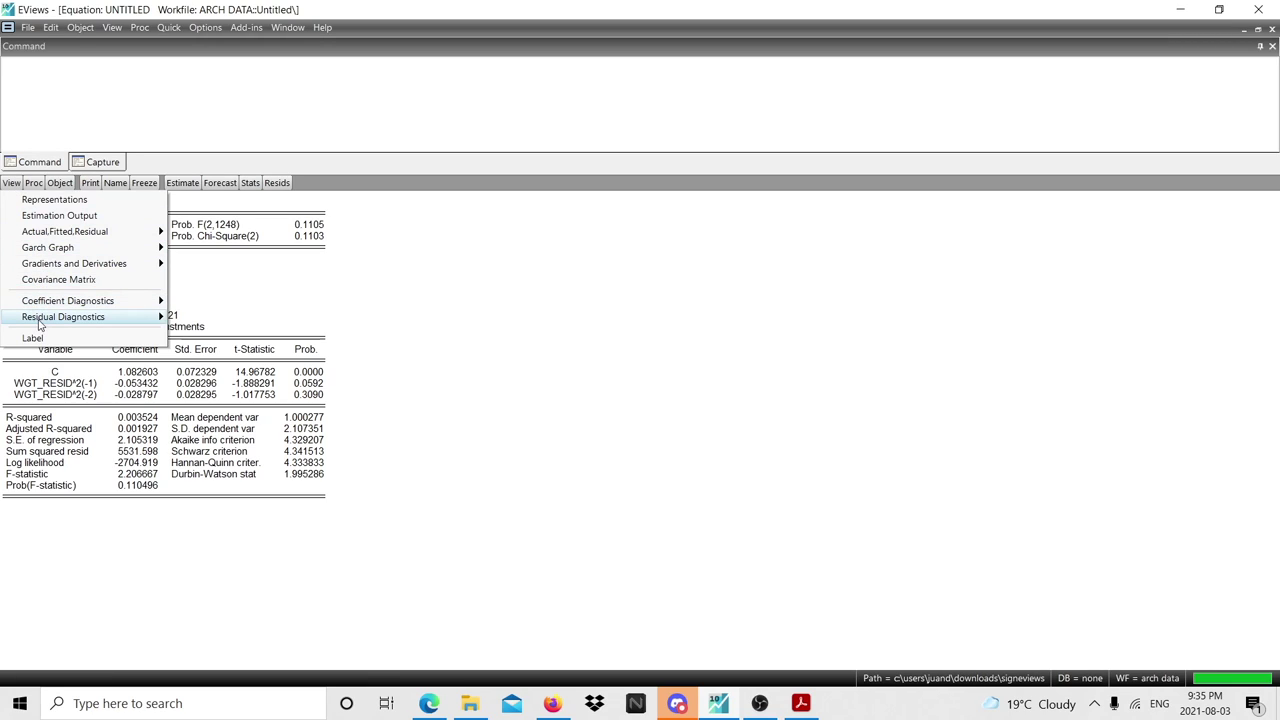
mouse_move(45, 318)
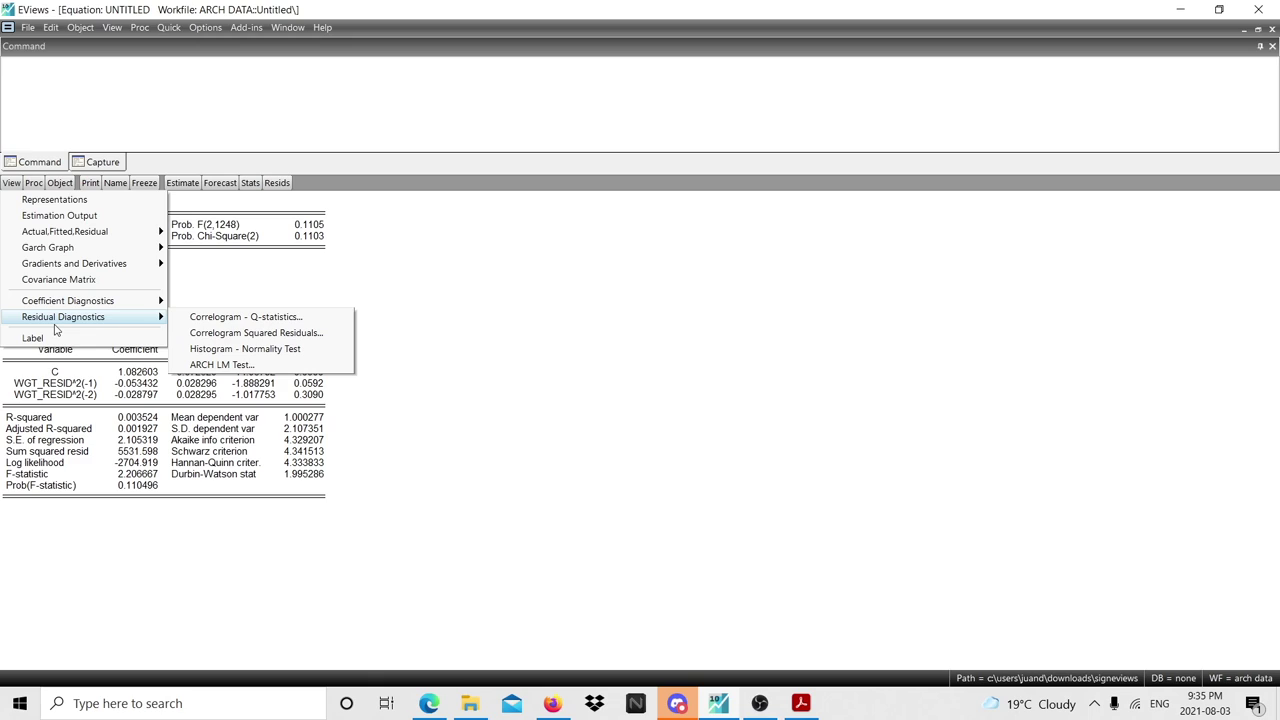
click(201, 323)
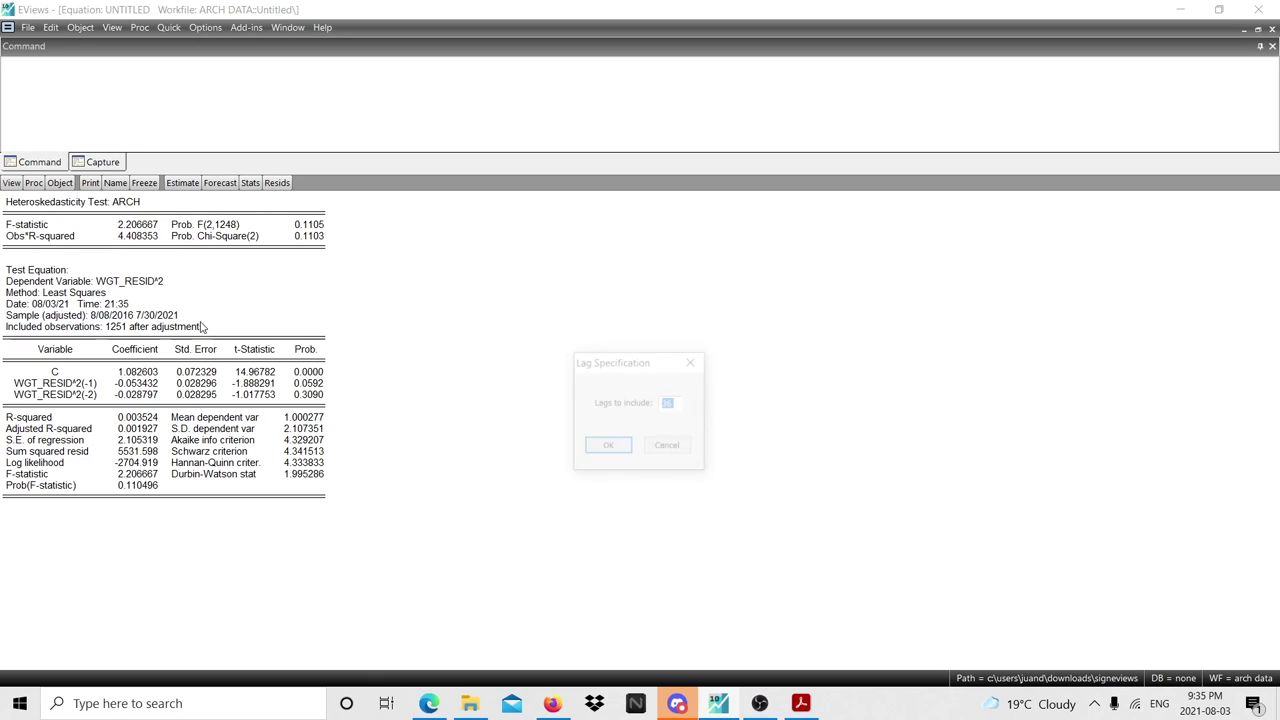
click(606, 449)
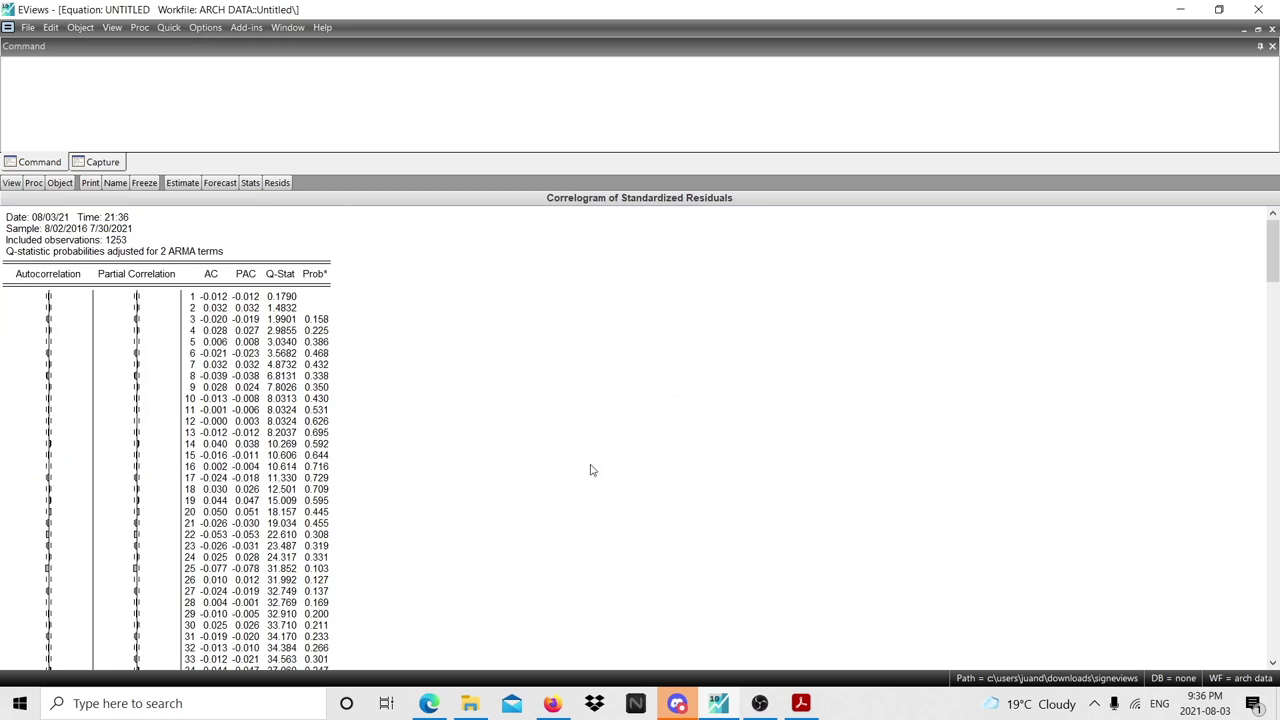
- Examine the autocorrelations, partial correlations and Q-statistic probabilities at every lag for serial correlation in the standardized residuals
drag(29, 279, 166, 648)
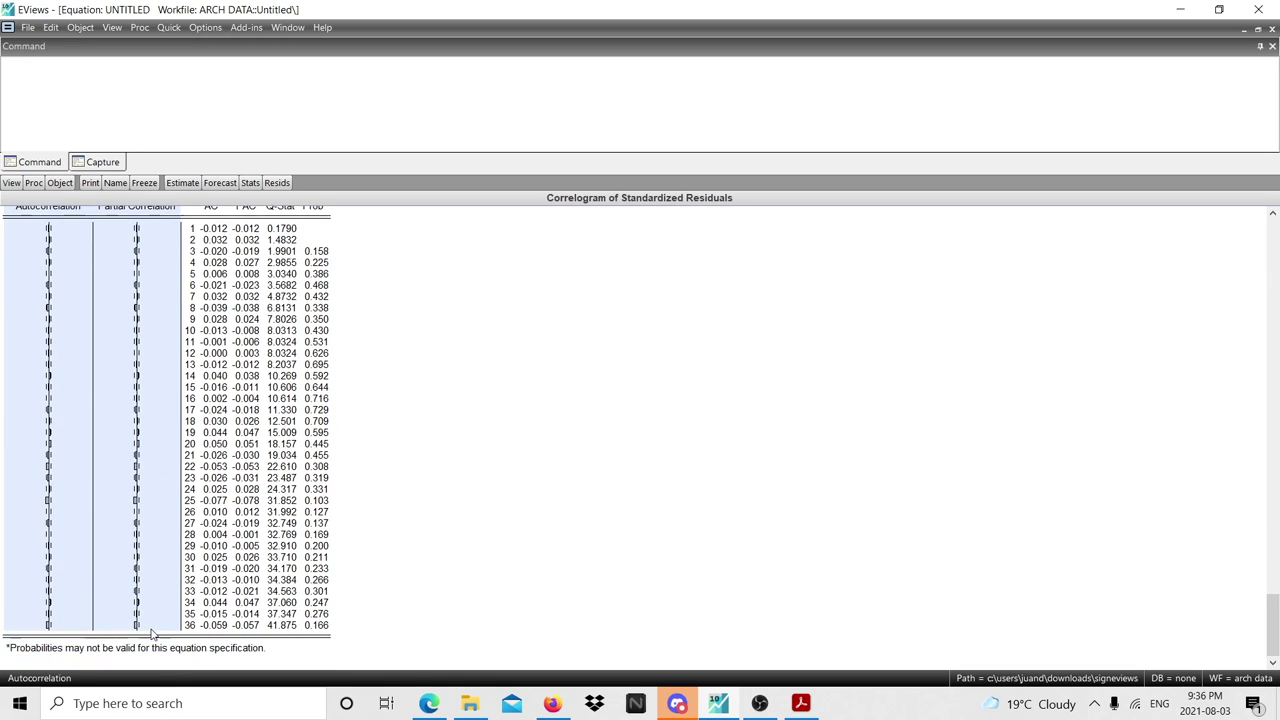
scroll(116, 513, up, 1)
scroll(116, 513, up, 1)
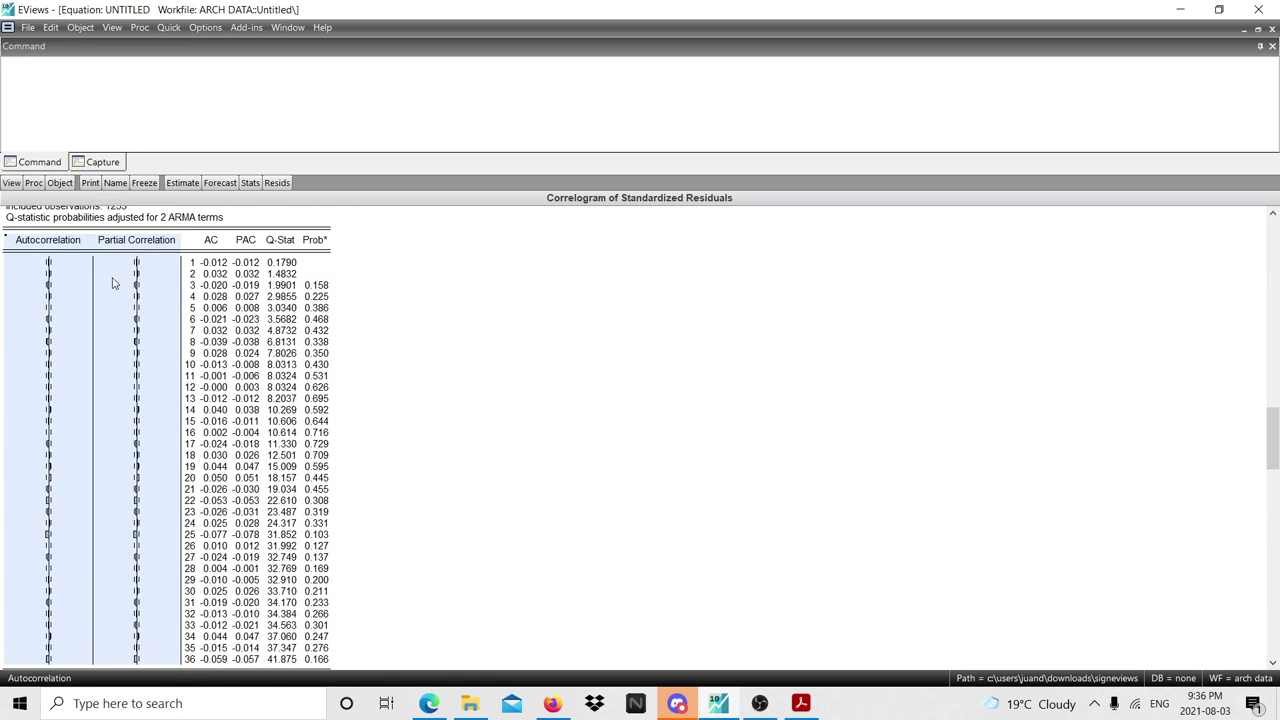
click(316, 296)
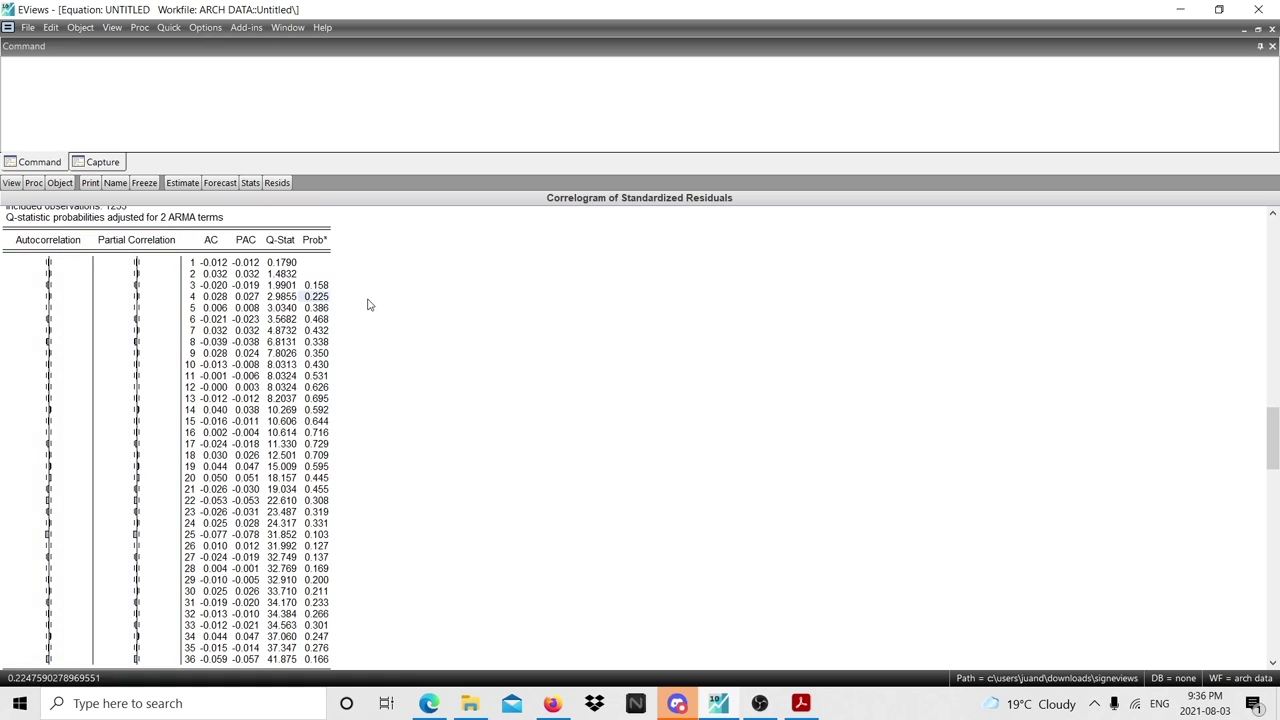
drag(326, 248, 321, 666)
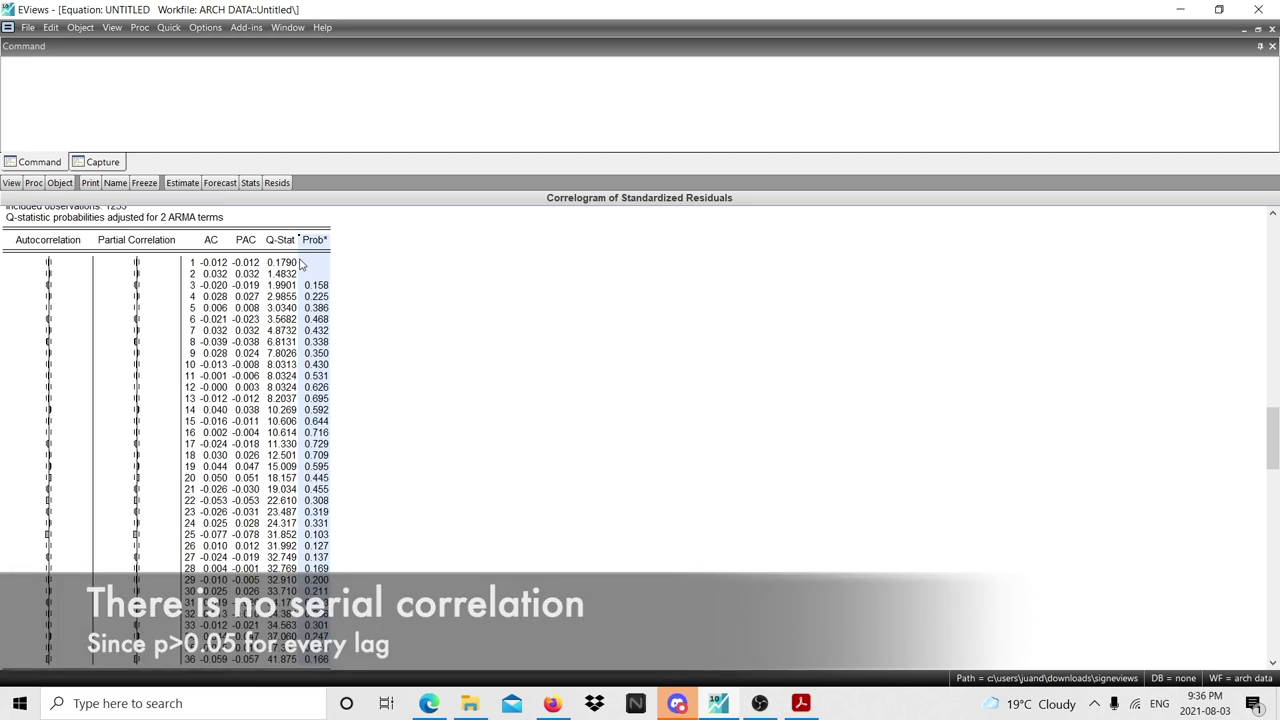
click(475, 343)
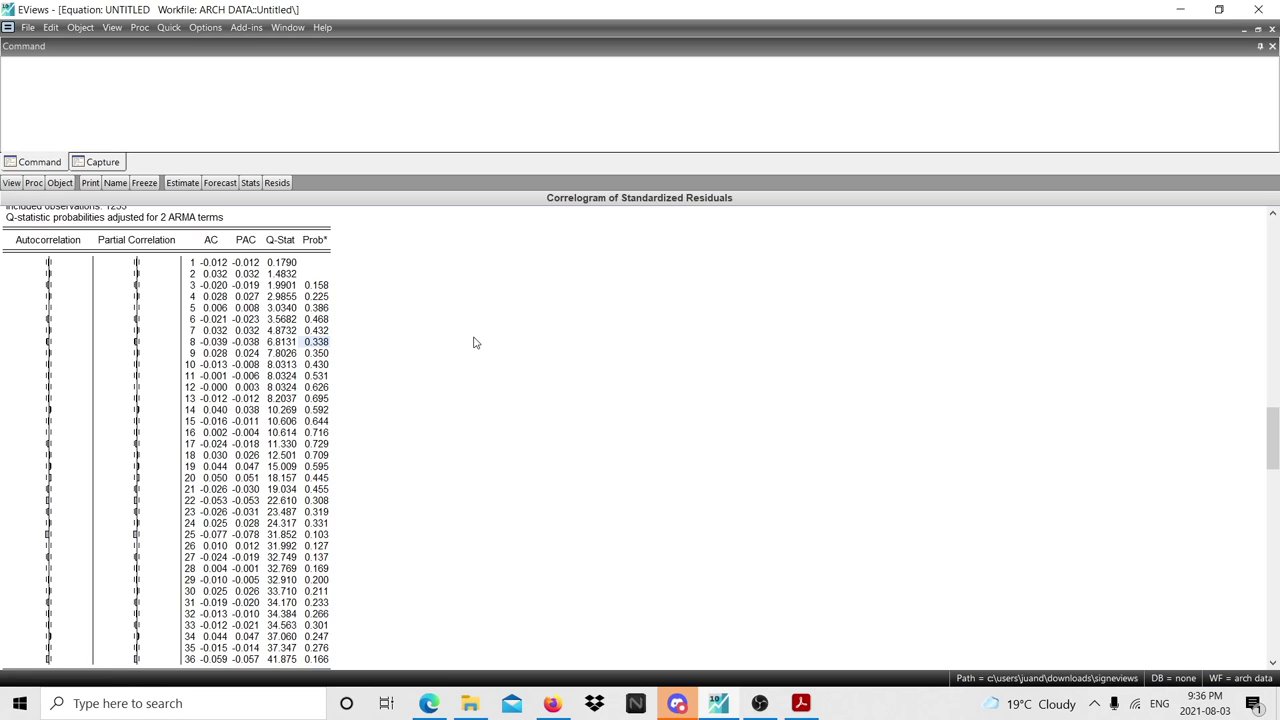
click(314, 218)
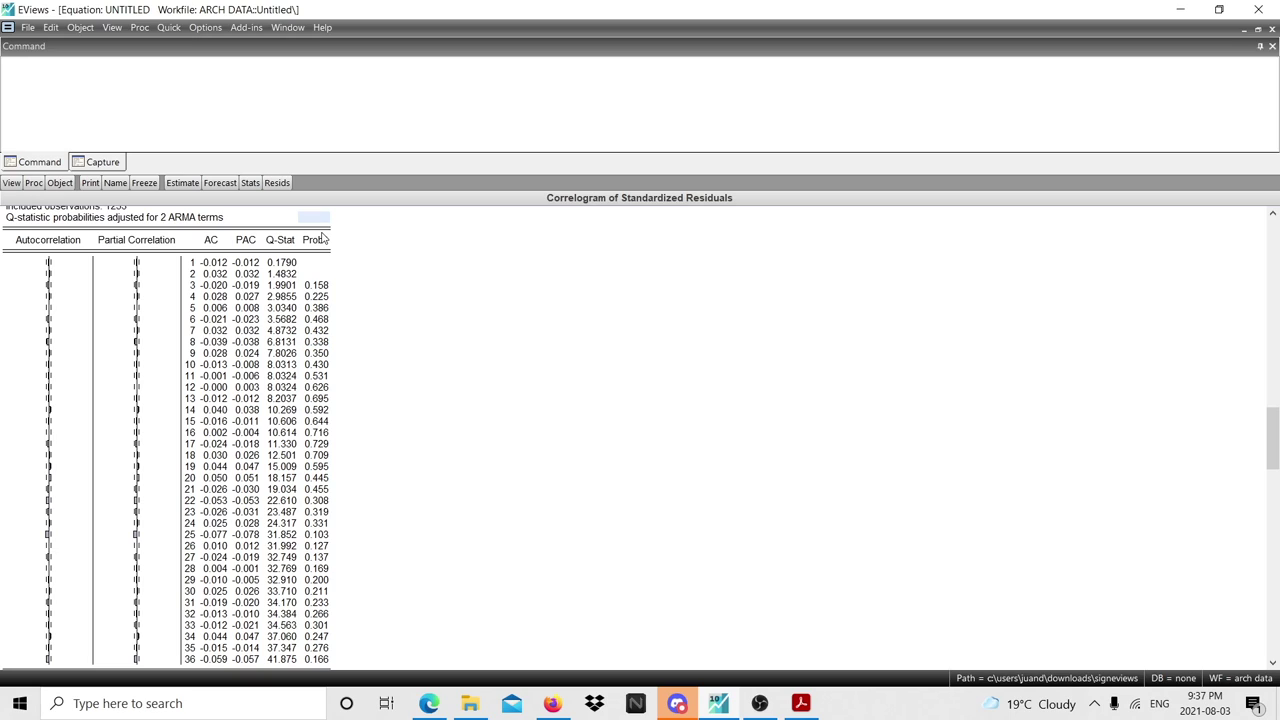
drag(322, 237, 323, 676)
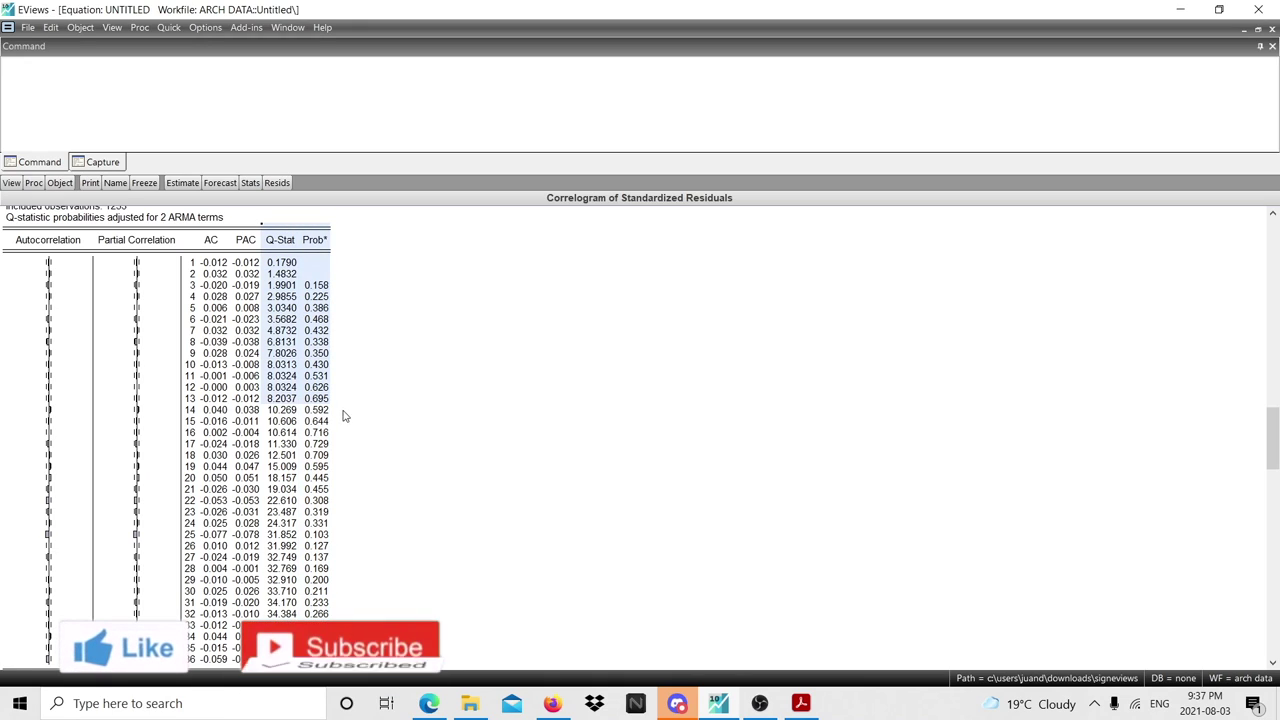
click(316, 557)
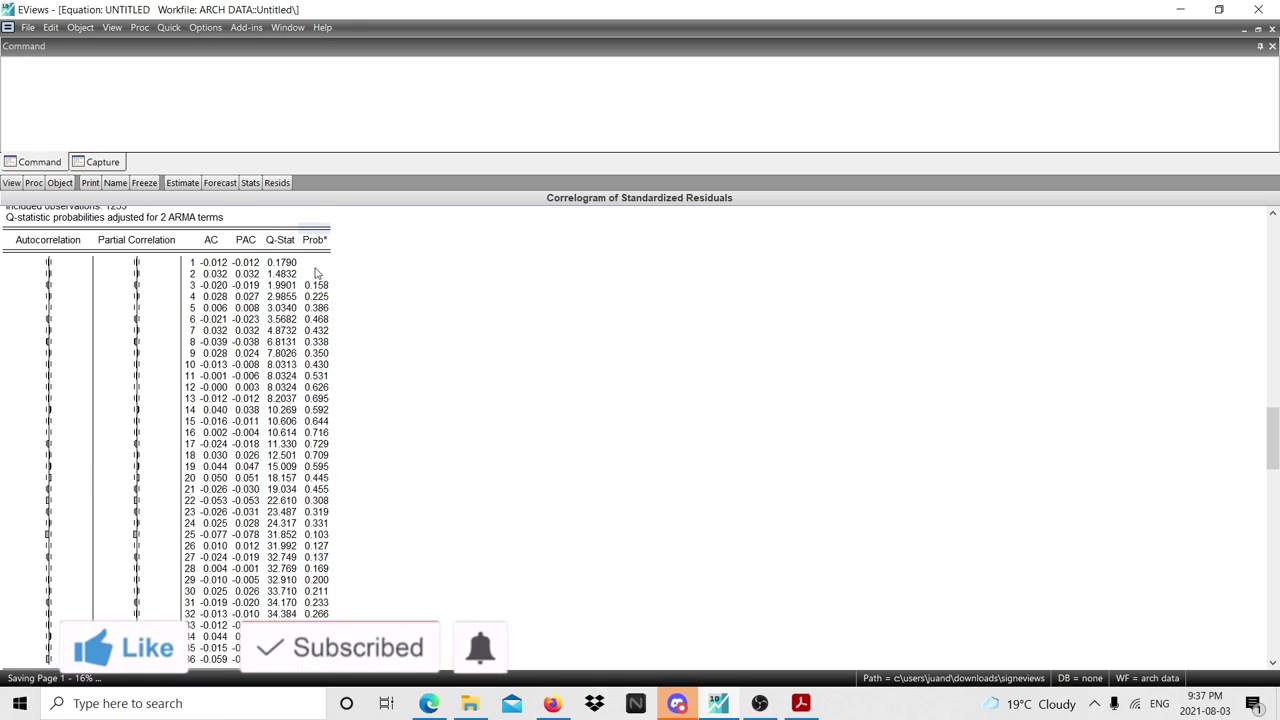
click(299, 226)
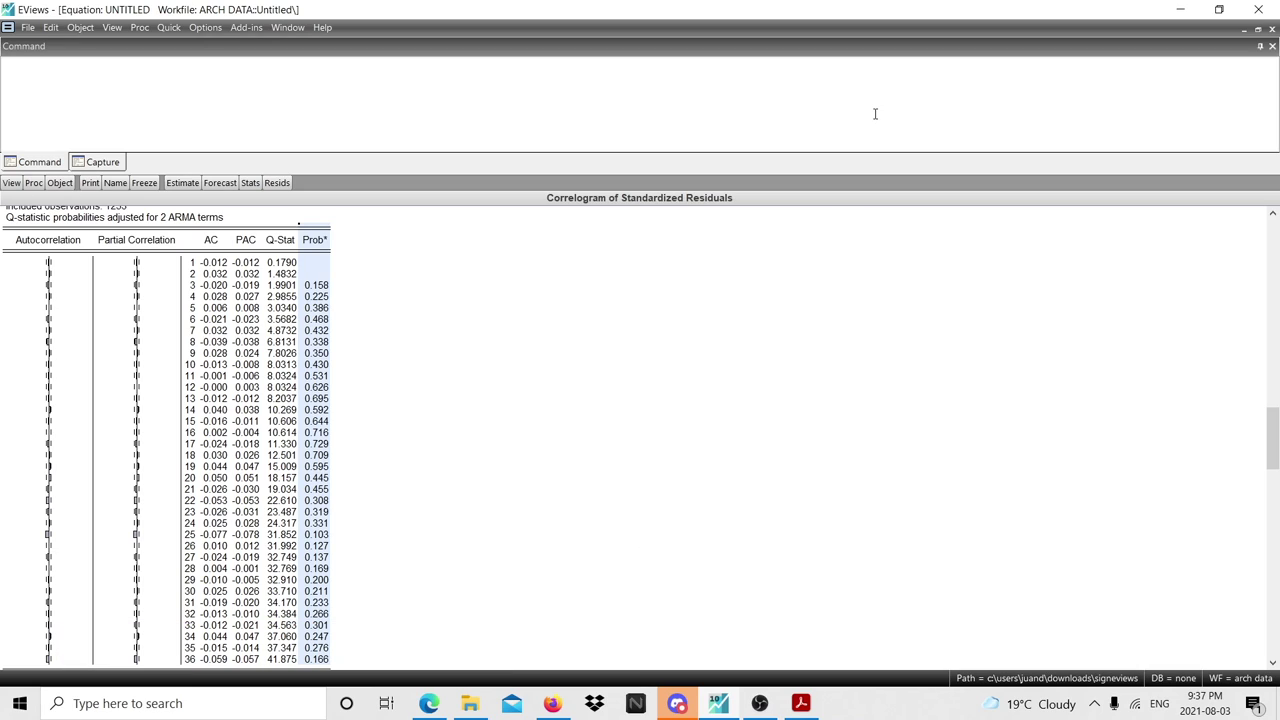
key(Down)
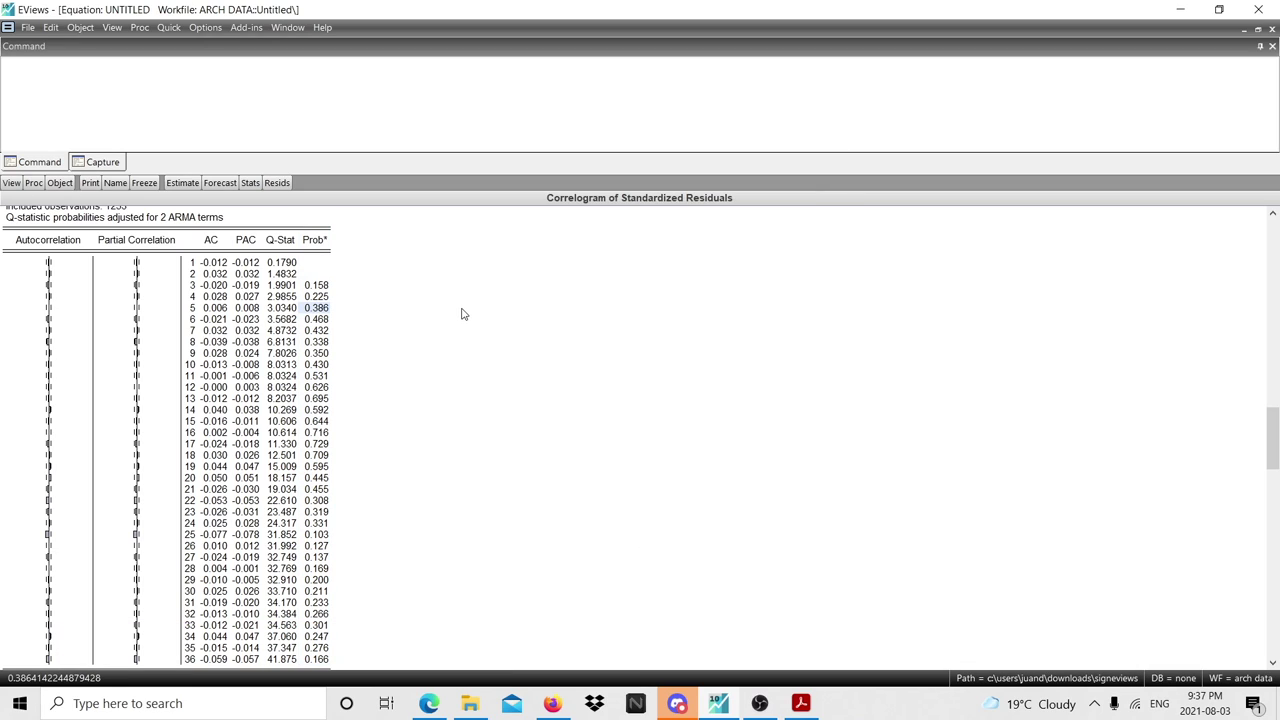
drag(308, 247, 312, 665)
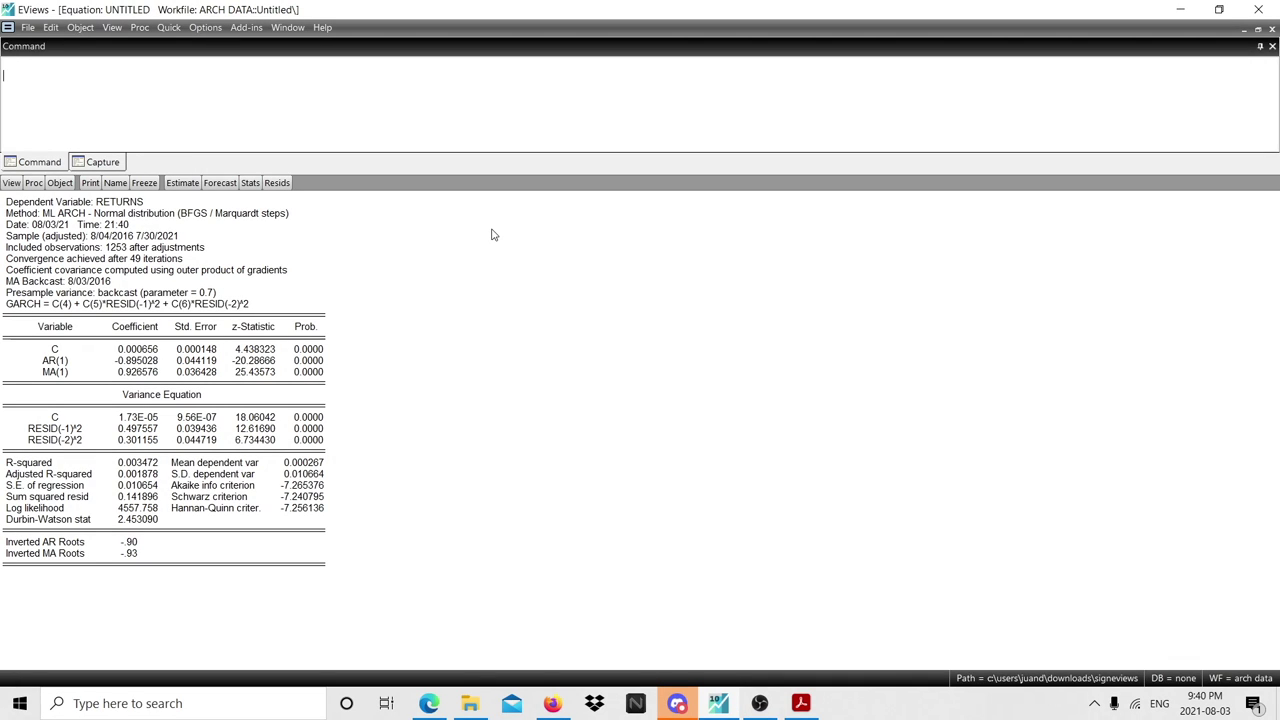
- Generate the GARCH variance series from the estimated ARCH equation and name it conditional_variance
click(34, 183)
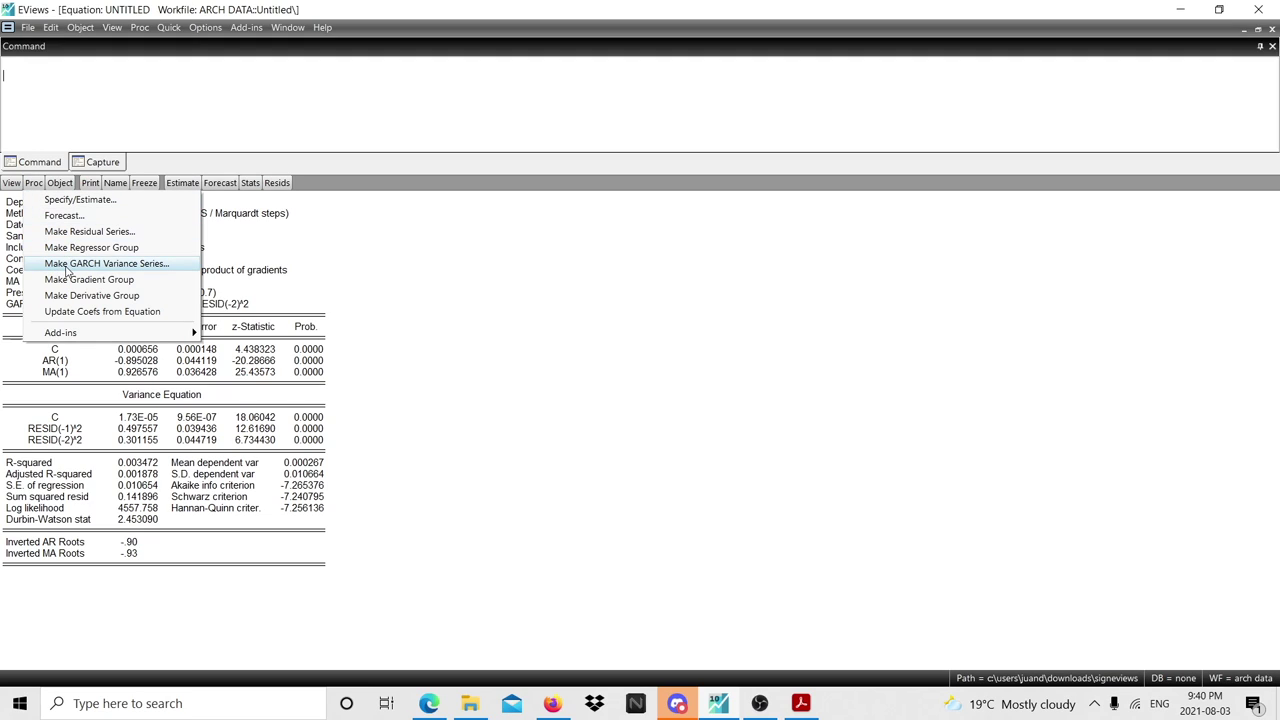
click(68, 264)
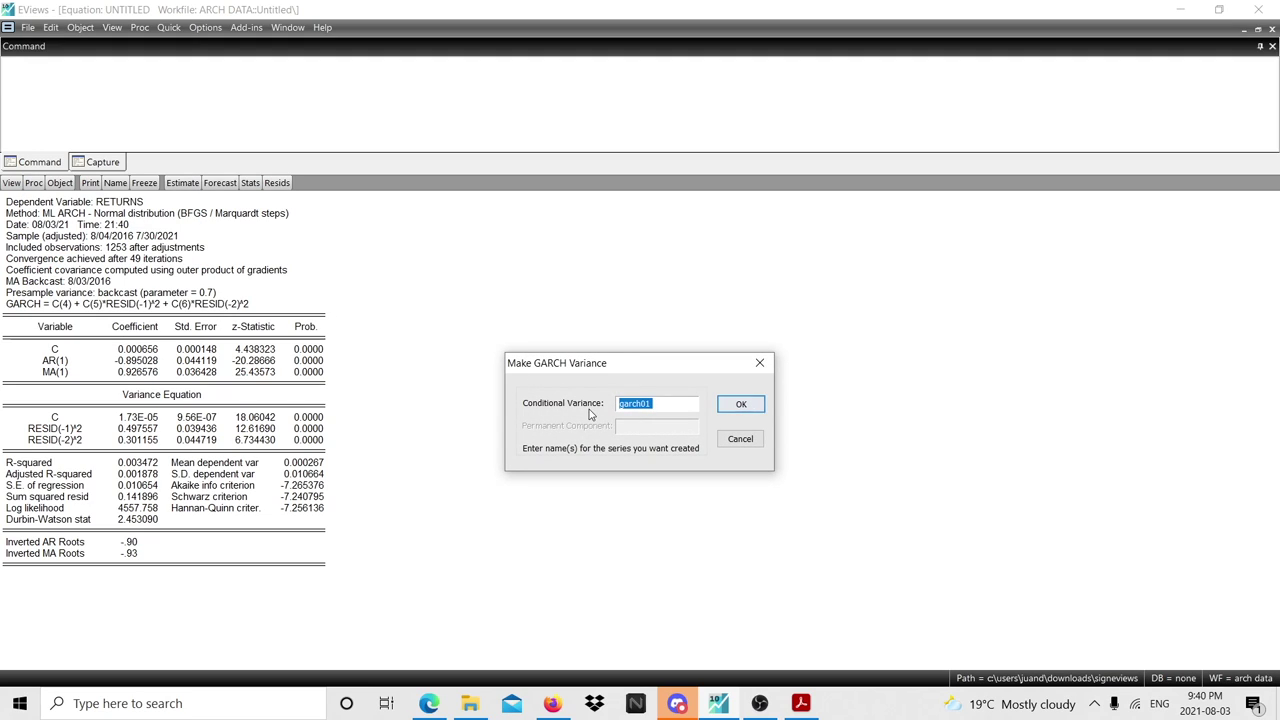
click(669, 404)
double_click(637, 402)
key(BackSpace)
text(conditional_varian)
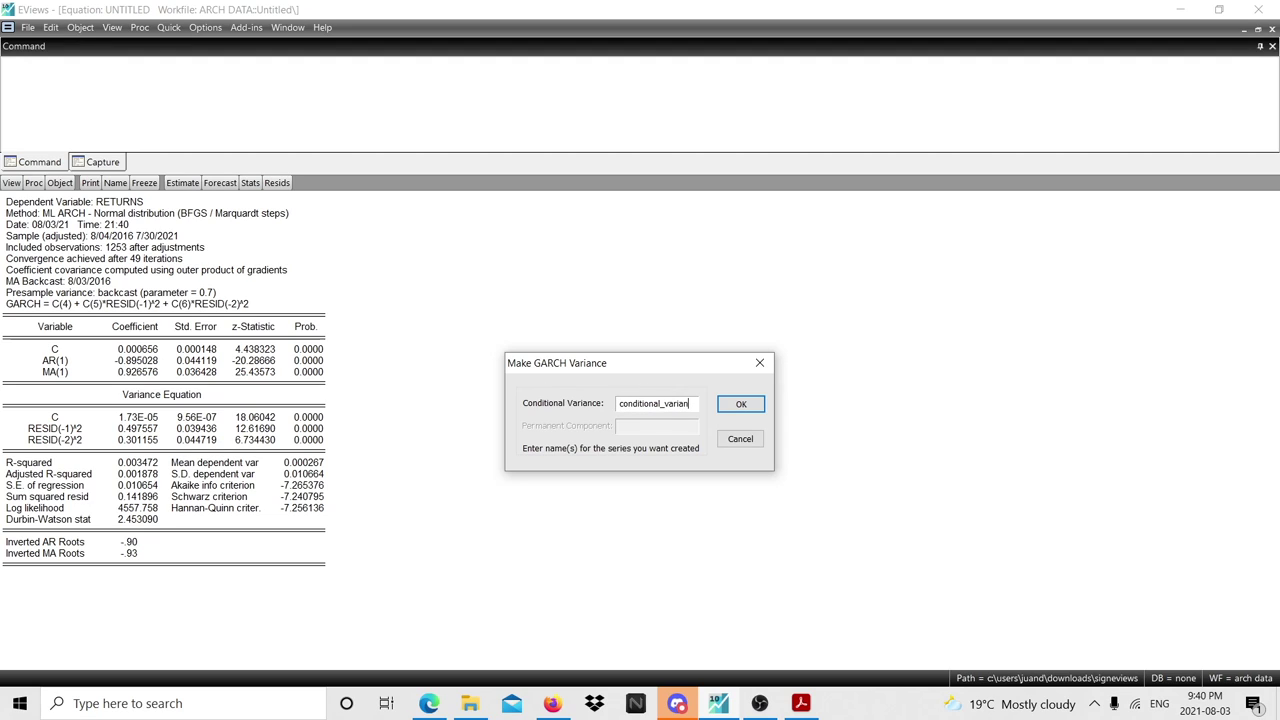
text(ce)
key(Return)
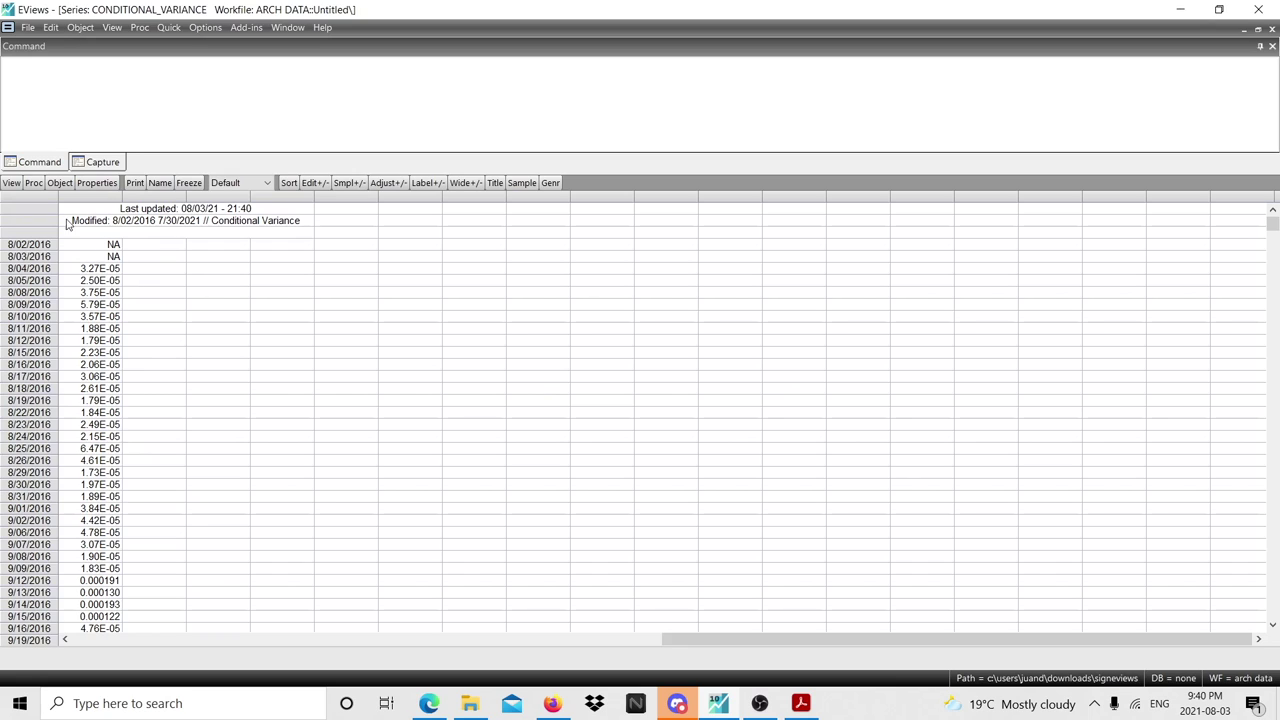
- Plot the conditional_variance series as a basic Line & Symbol graph of raw data, view it, and close the series
click(12, 183)
click(30, 213)
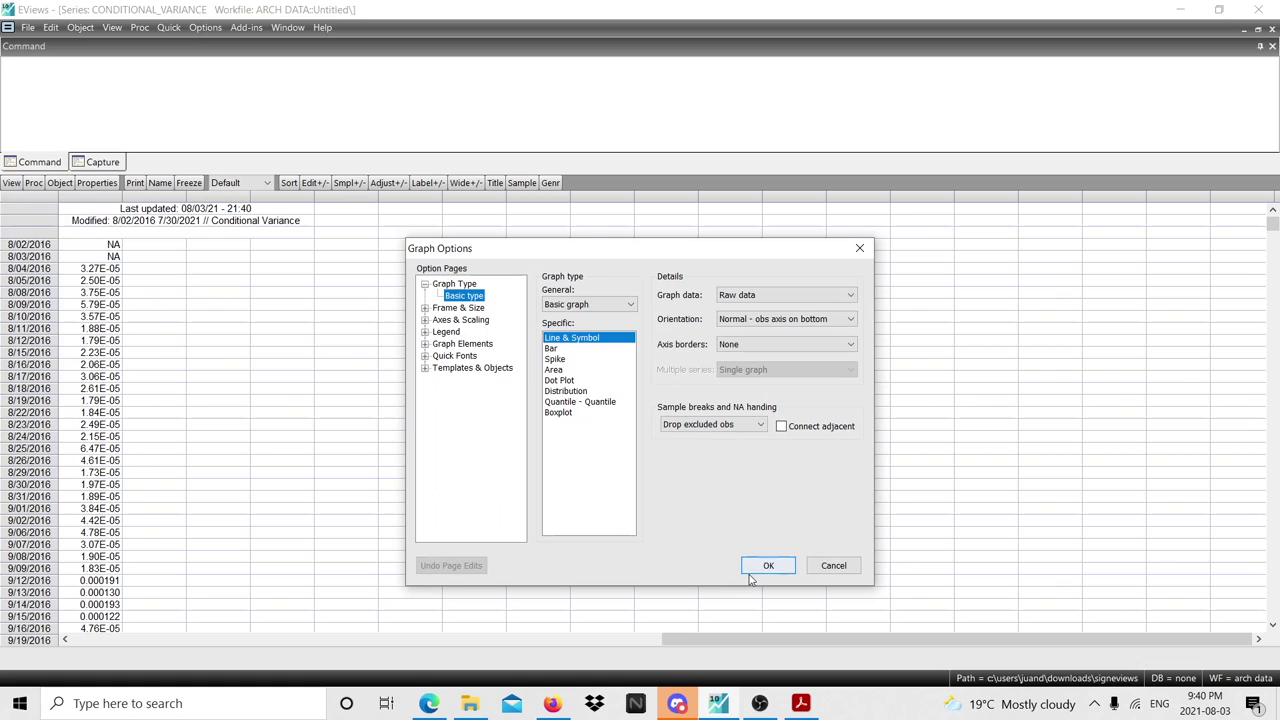
click(766, 566)
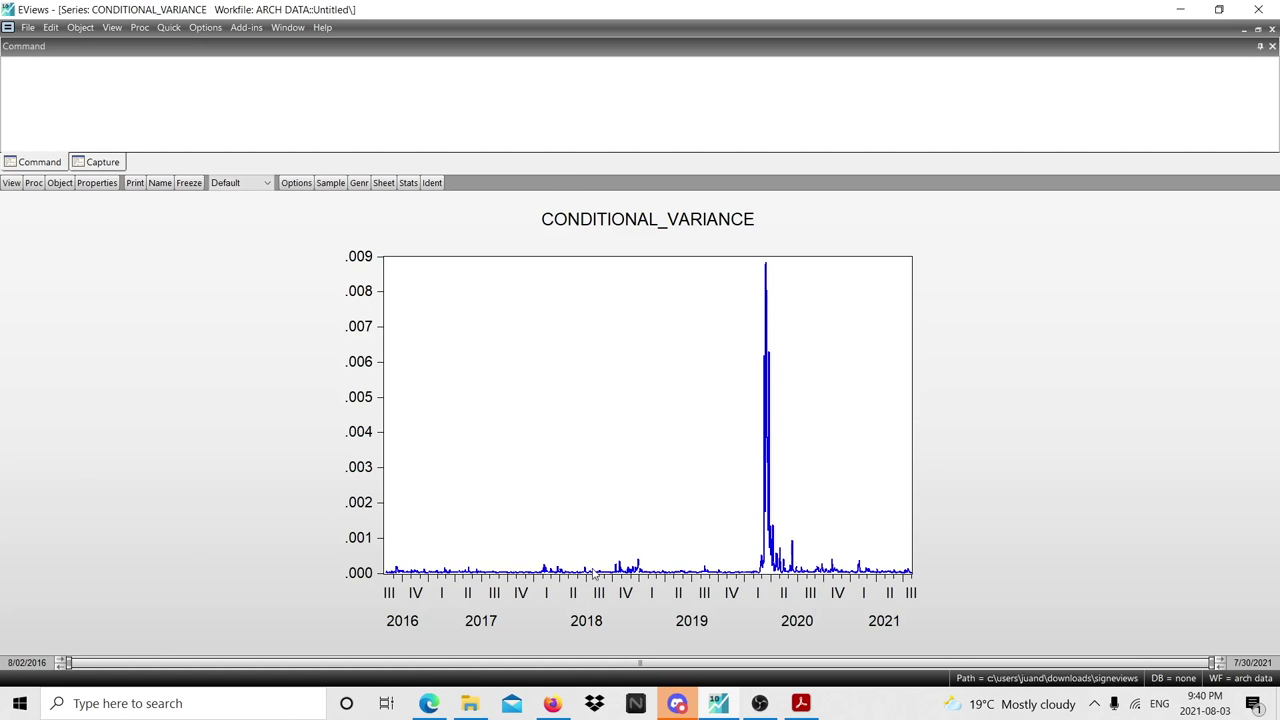
click(1271, 31)
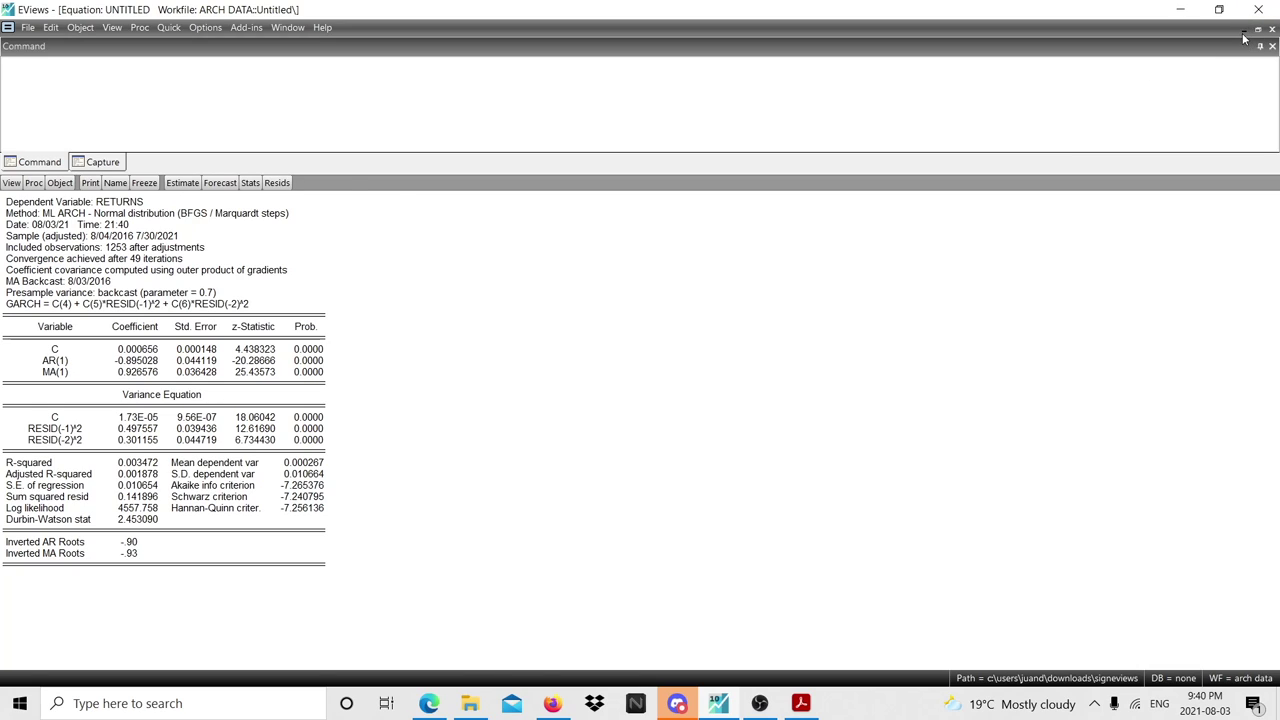
- Minimize the equation and open the conditional_variance and tsx series together as a group
click(1244, 35)
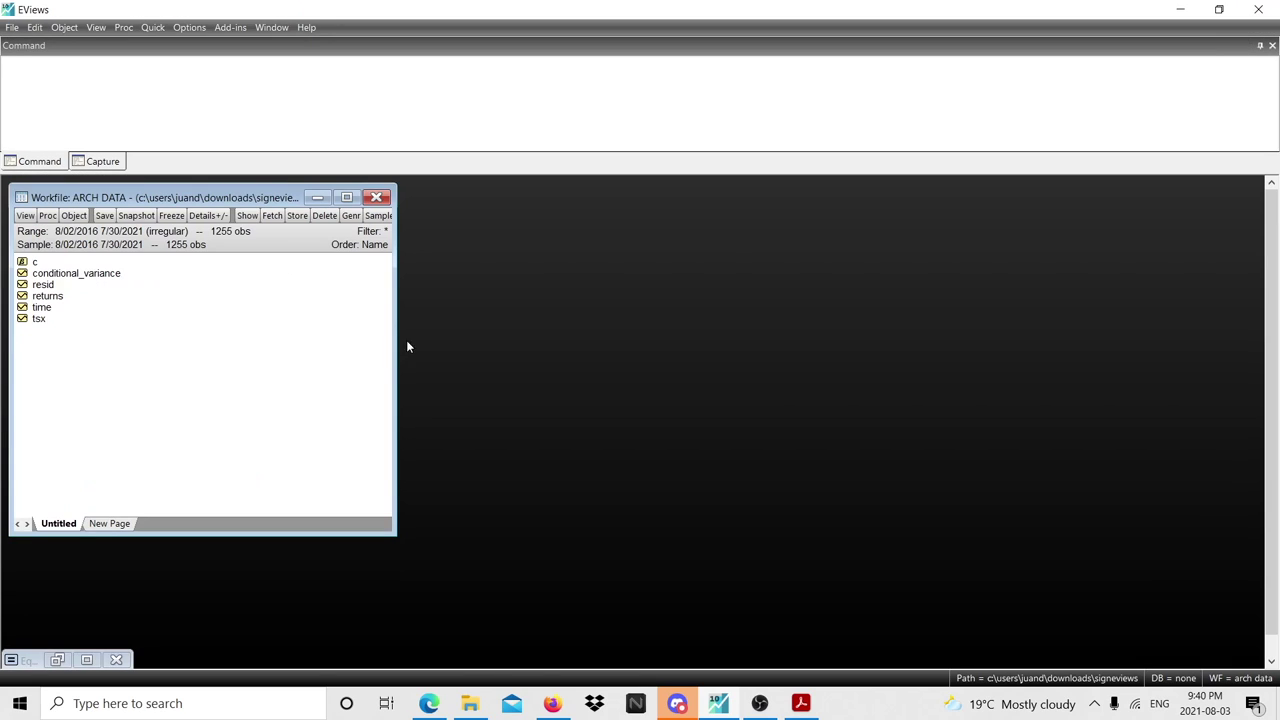
click(95, 276)
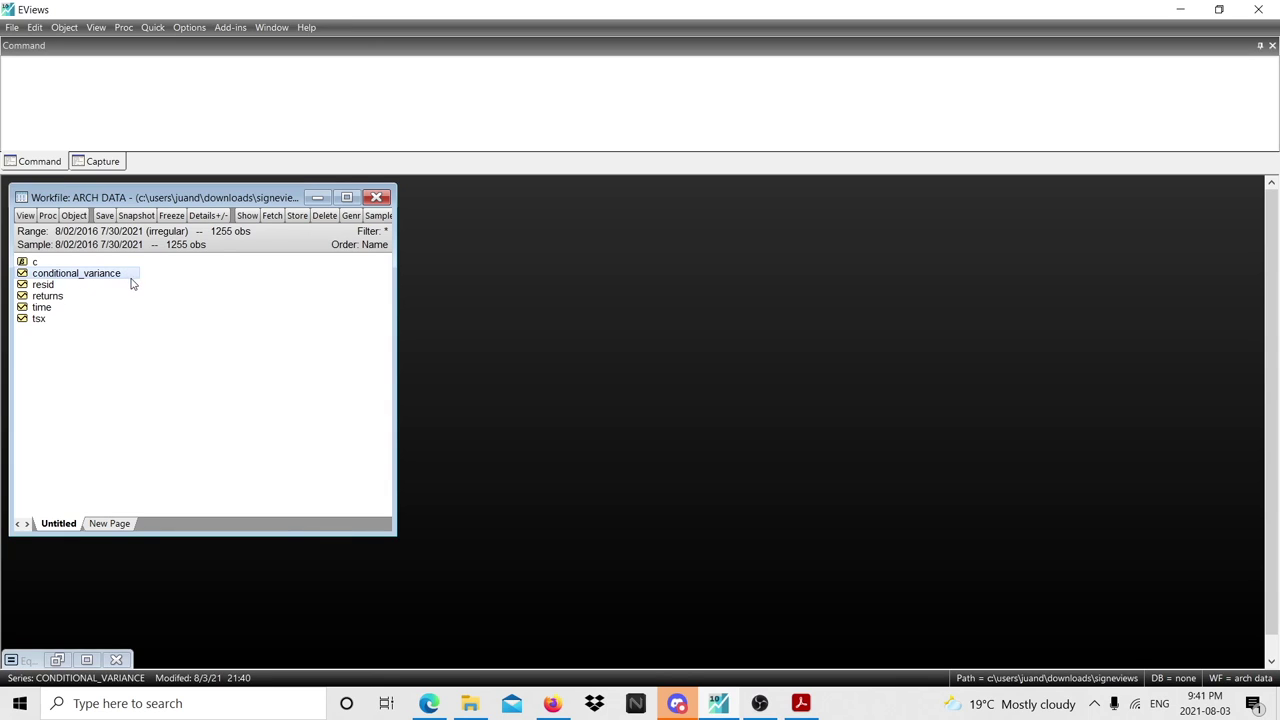
ctrl+click(40, 320)
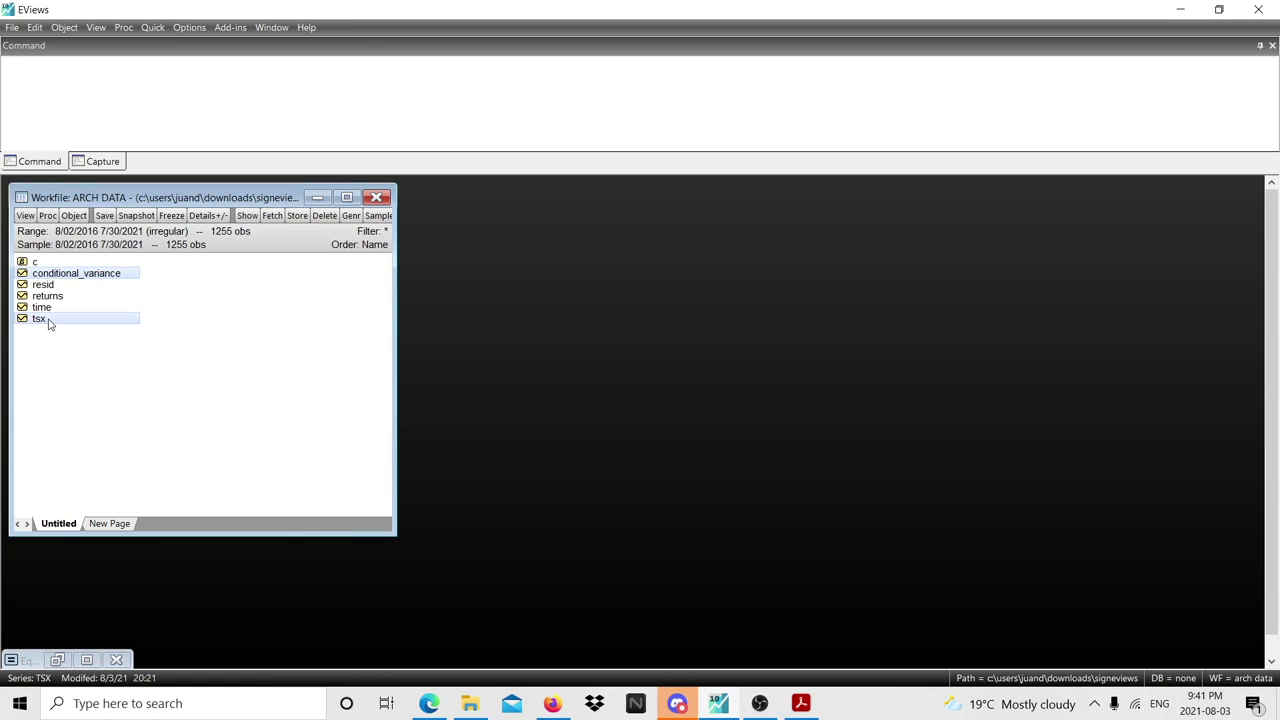
right_click(47, 320)
mouse_move(80, 330)
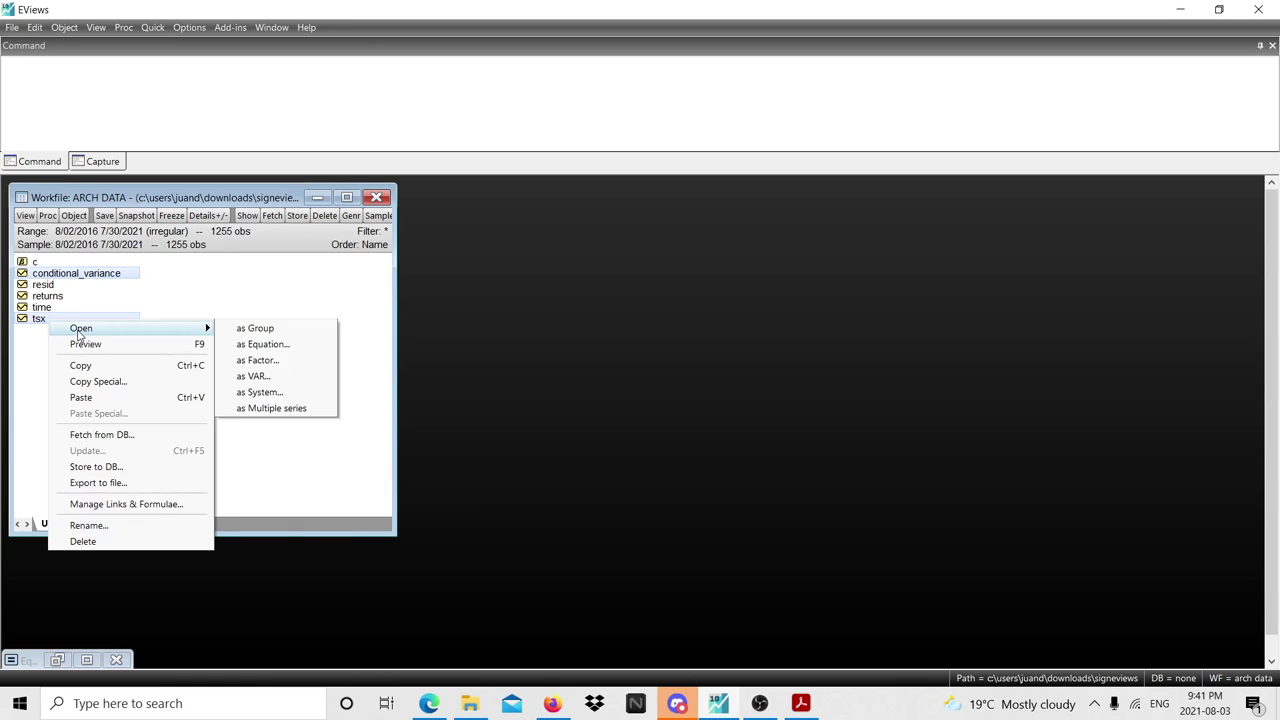
click(255, 328)
drag(592, 382, 535, 218)
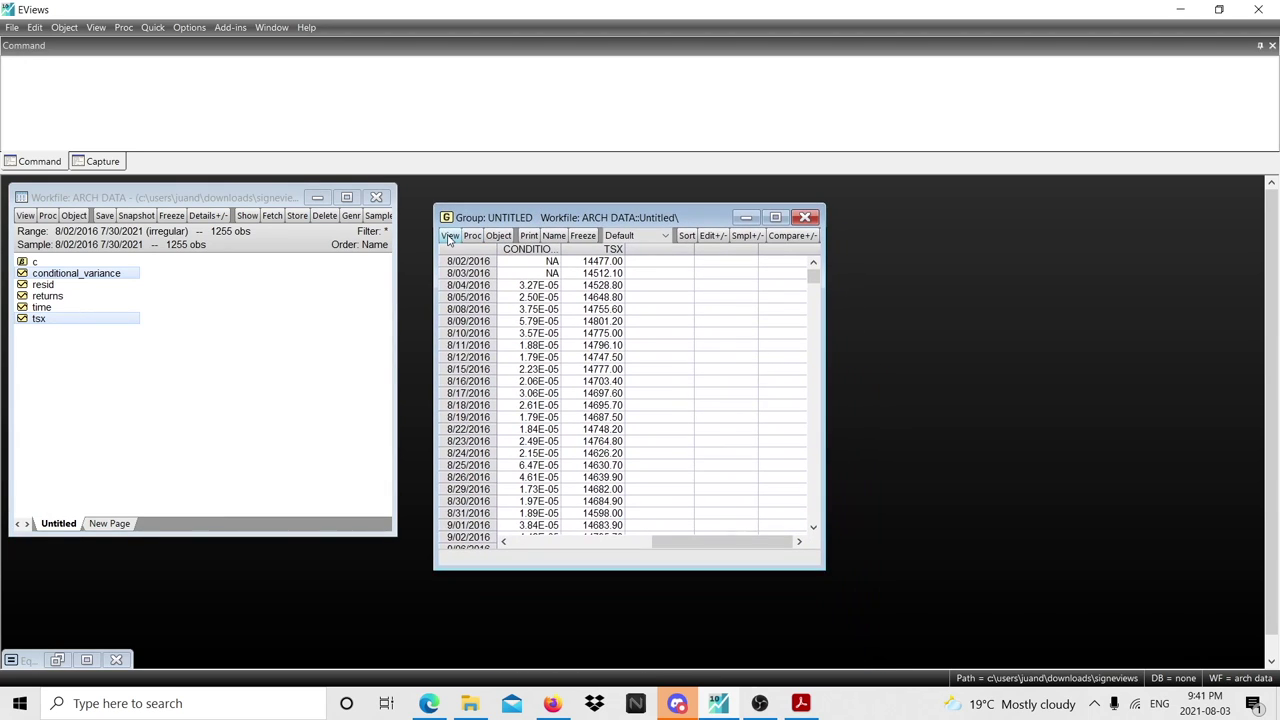
- Graph the group as Line & Symbol in a single graph, with CONDITIONAL_VARIANCE assigned to the right axis
click(450, 235)
click(476, 301)
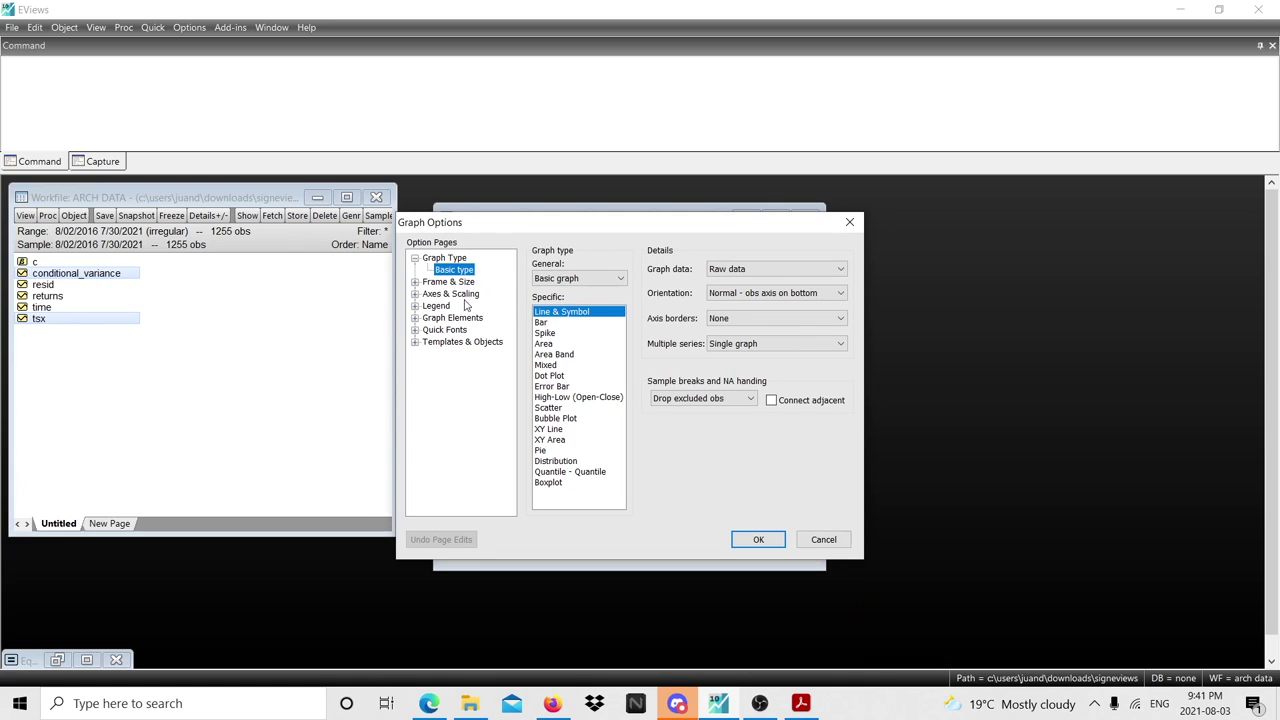
click(450, 294)
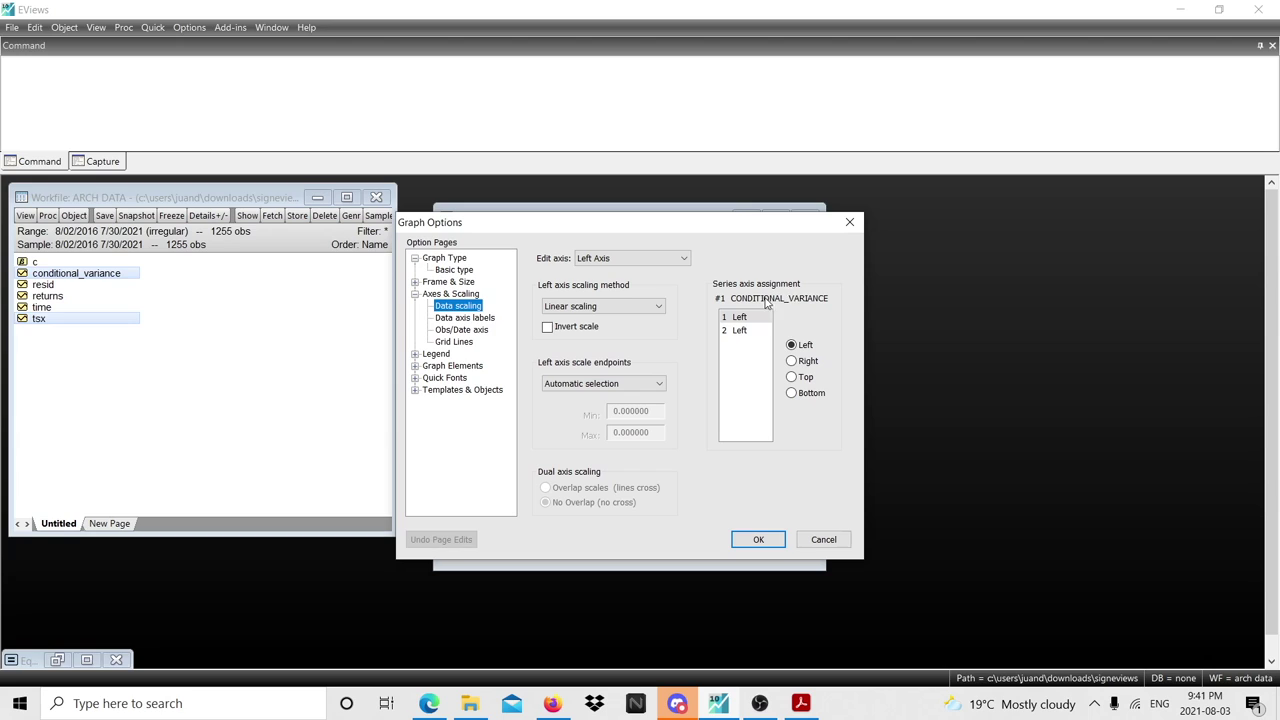
click(792, 362)
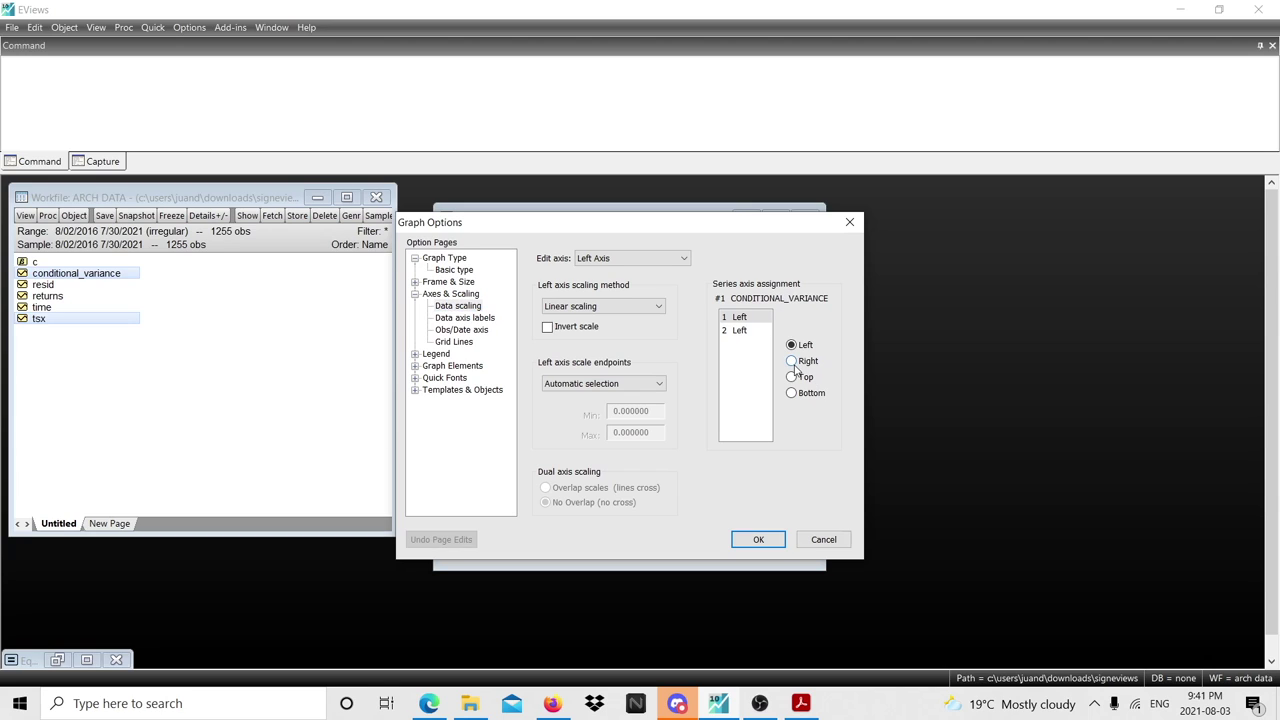
click(756, 542)
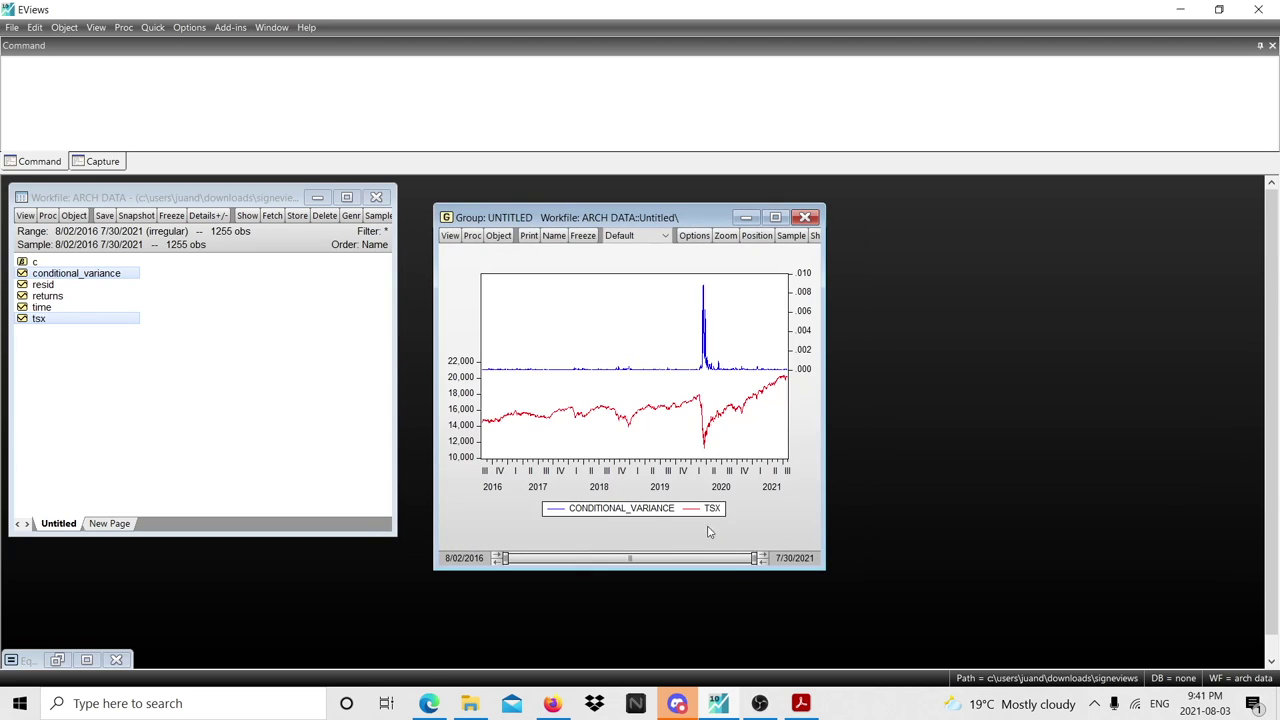
- Maximize the group graph and compare the TSX line with the conditional variance around early 2020
click(776, 218)
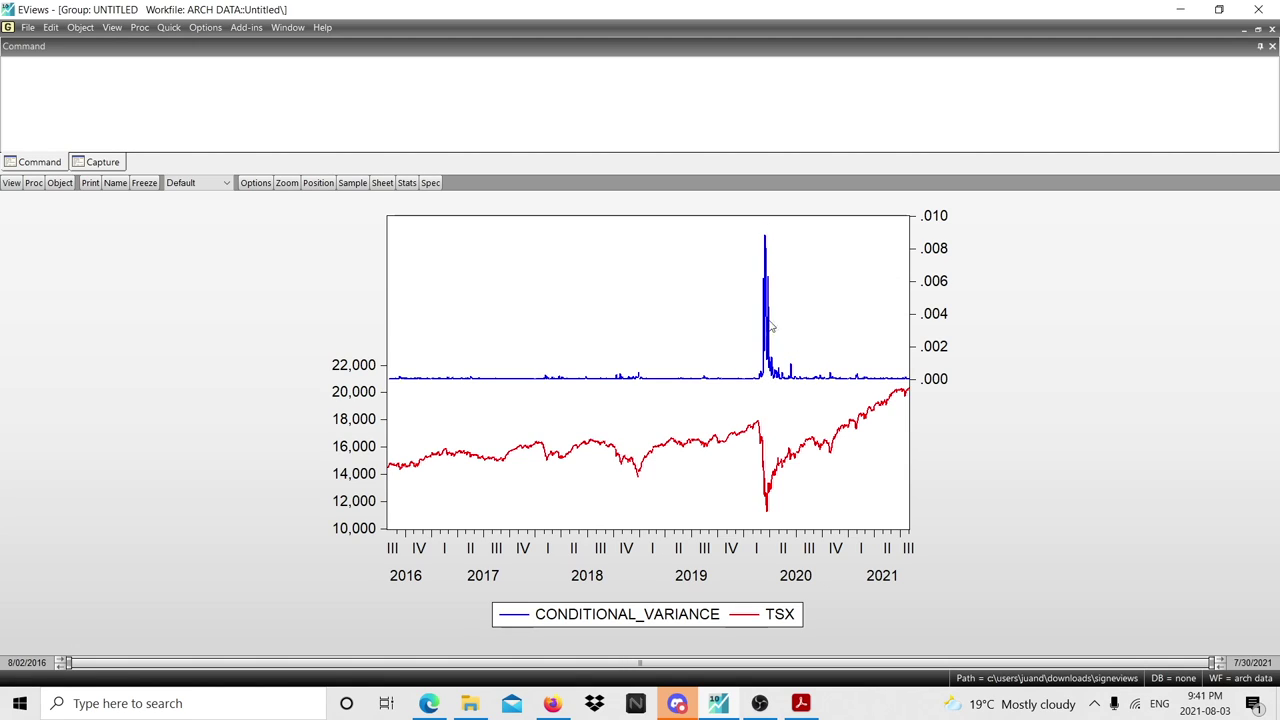
mouse_move(762, 440)
mouse_move(770, 505)
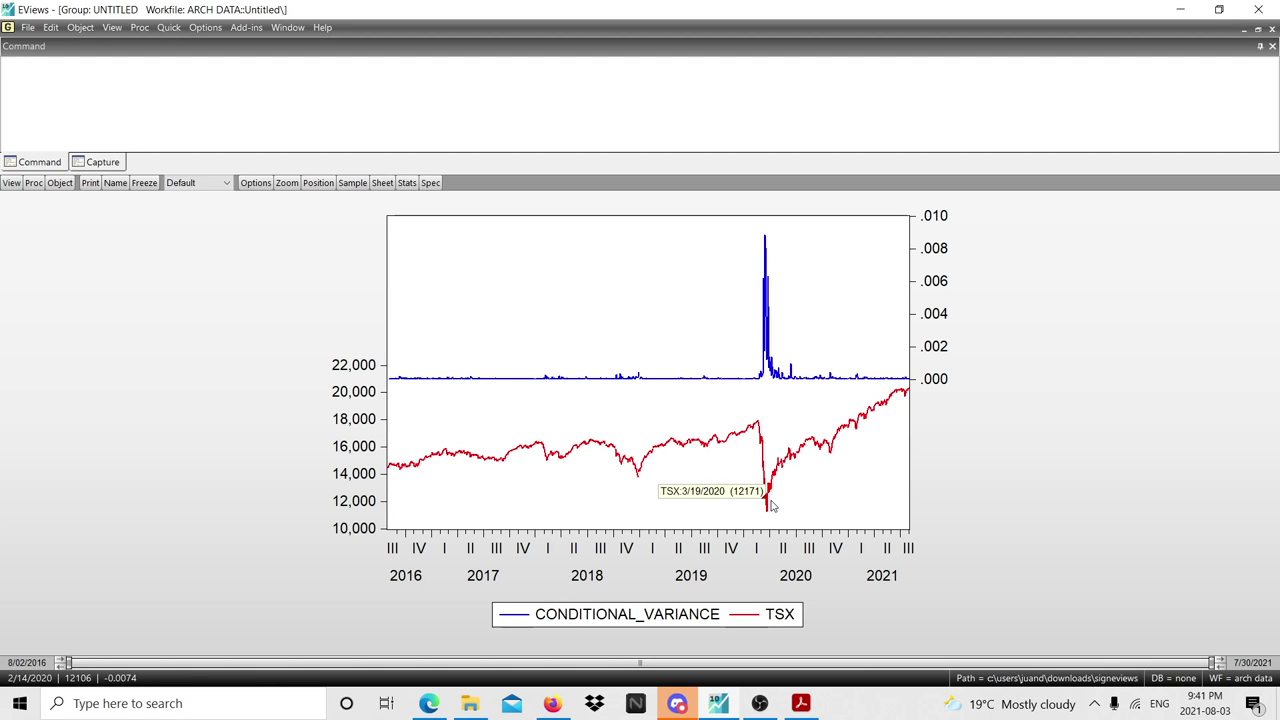